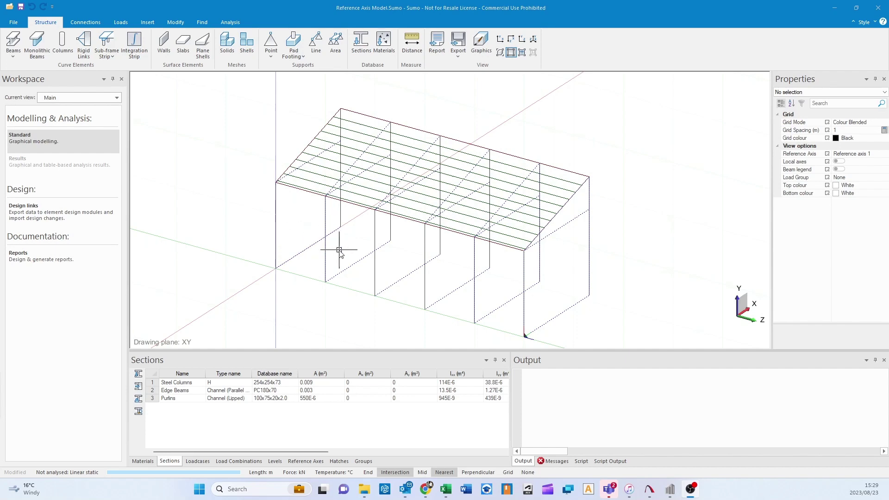
Step: Examine the wireframe steel shed from several sides, including its sloping roof, frames and purlins
middle_drag(339, 250, 306, 190)
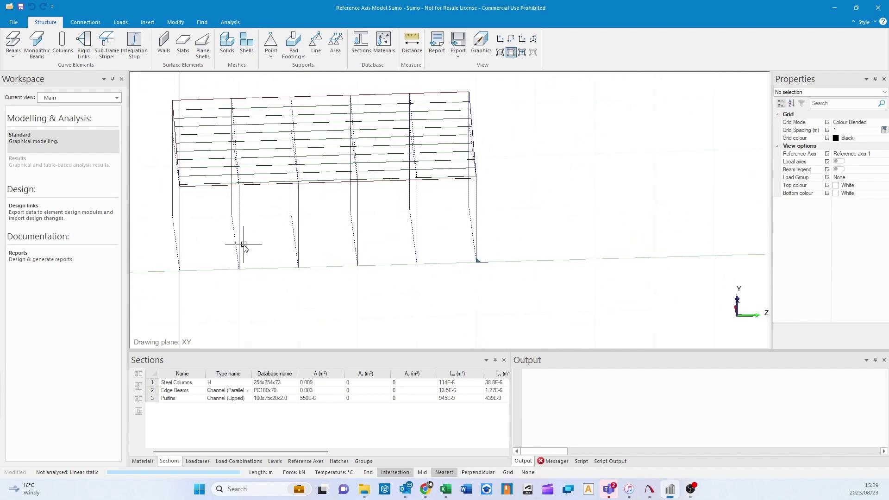
shift+middle_drag(243, 244, 372, 267)
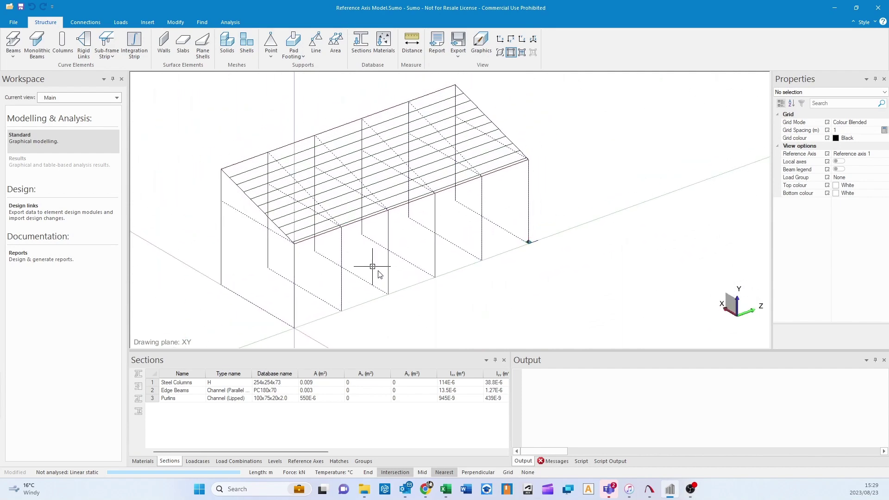
middle_drag(511, 284, 426, 286)
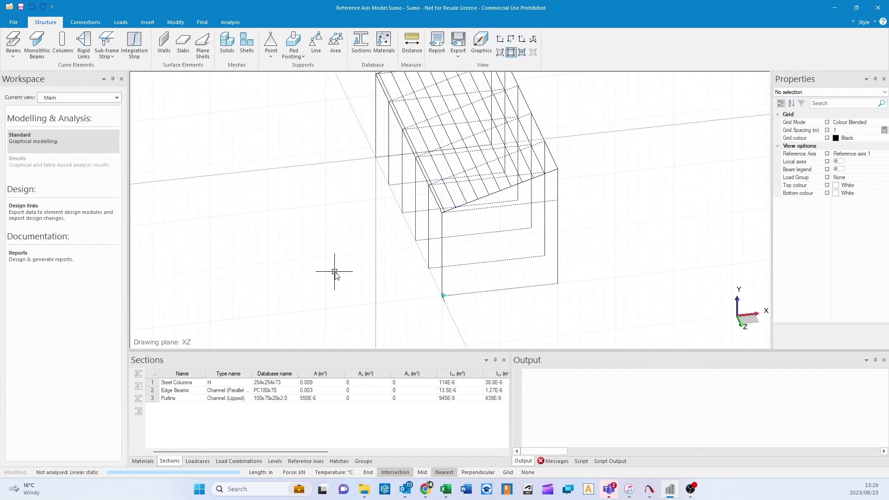
click(149, 23)
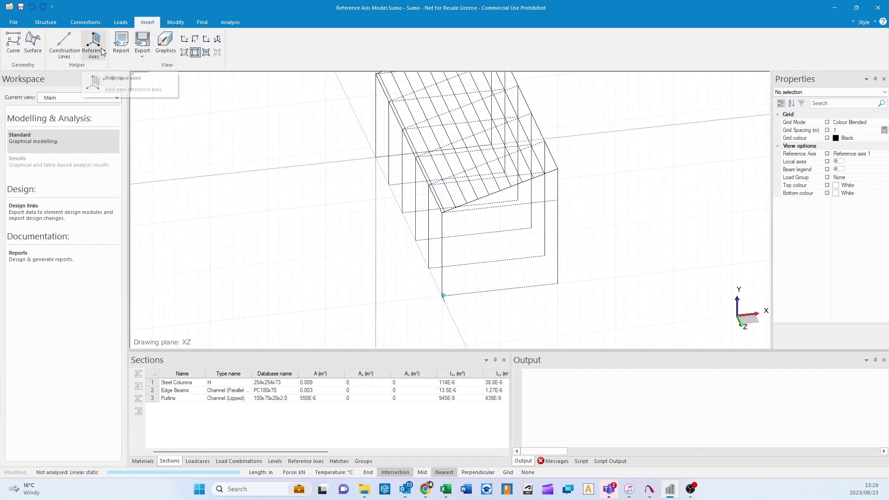
mouse_move(259, 226)
middle_down()
mouse_move(312, 234)
mouse_move(408, 278)
mouse_move(332, 280)
mouse_move(376, 264)
mouse_move(515, 263)
middle_up()
scroll(515, 263, up, 1)
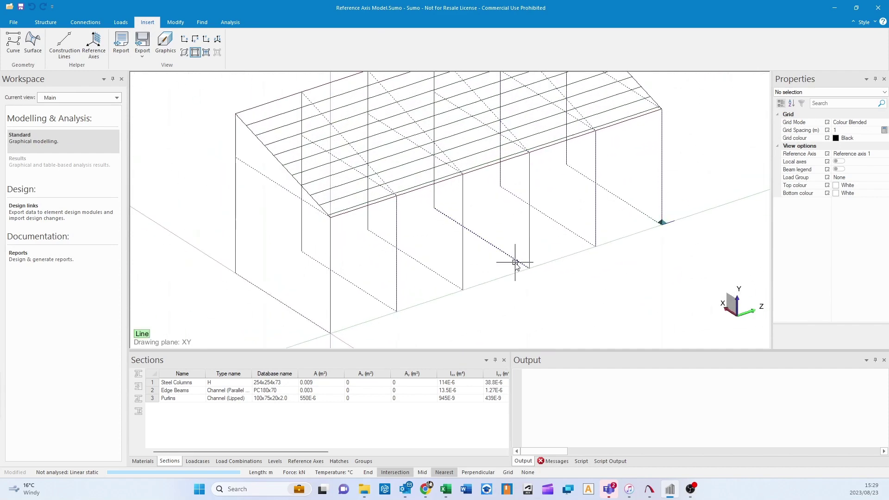
scroll(549, 253, down, 1)
middle_drag(614, 226, 507, 309)
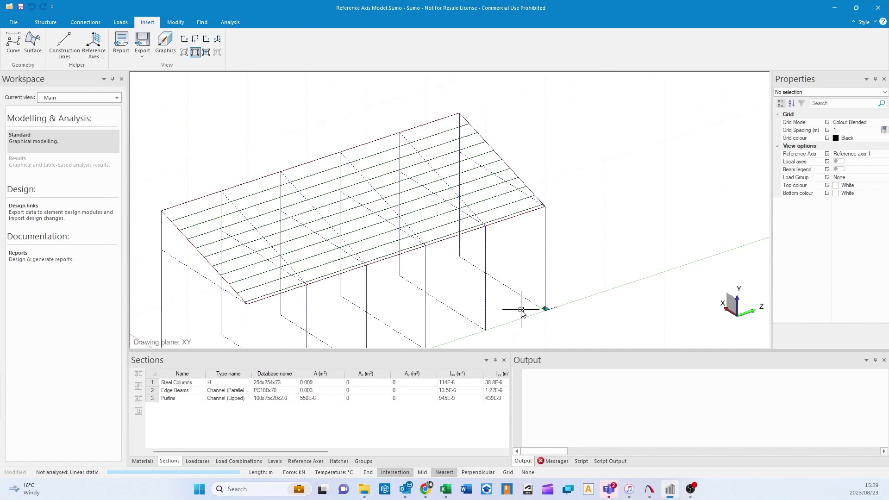
mouse_move(493, 266)
middle_down()
mouse_move(490, 279)
mouse_move(512, 258)
mouse_move(494, 278)
middle_up()
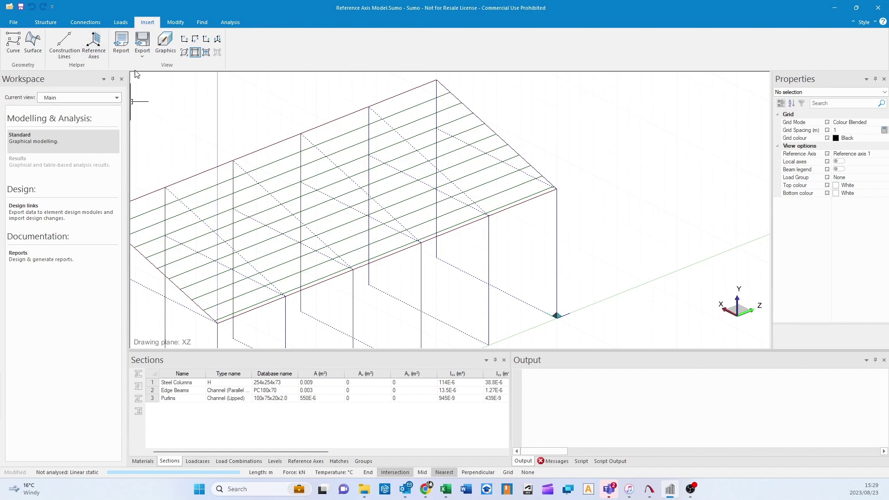
middle_drag(175, 95, 240, 161)
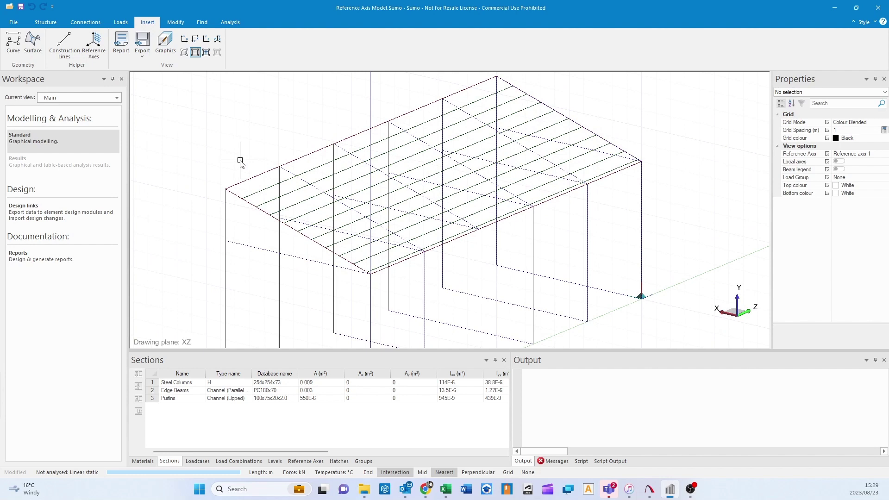
middle_drag(242, 160, 235, 174)
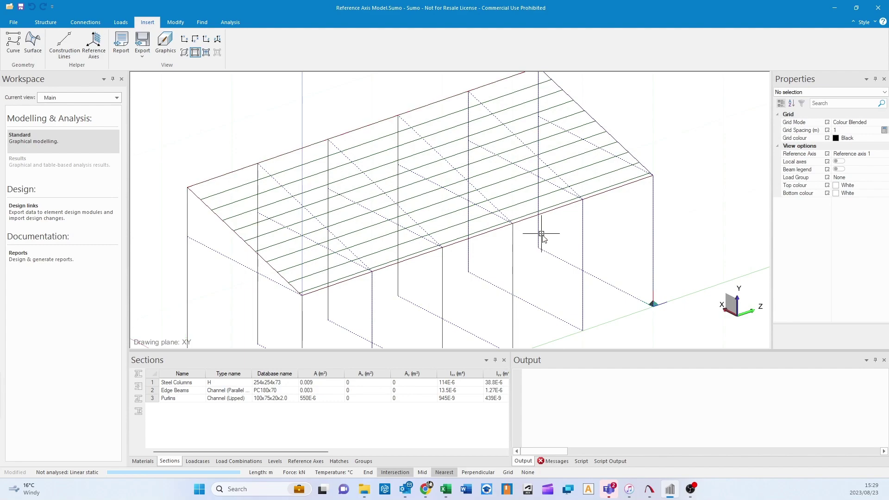
mouse_move(543, 237)
middle_down()
mouse_move(426, 161)
mouse_move(385, 176)
mouse_move(405, 189)
mouse_move(506, 183)
mouse_move(518, 171)
mouse_move(510, 185)
mouse_move(482, 193)
mouse_move(514, 184)
mouse_move(404, 133)
mouse_move(449, 206)
mouse_move(528, 230)
mouse_move(366, 223)
mouse_move(403, 205)
mouse_move(391, 184)
mouse_move(297, 202)
middle_up()
Step: Display the members as rendered sections and inspect the uppermost roof purlin along its full length across the frames
click(185, 55)
click(395, 124)
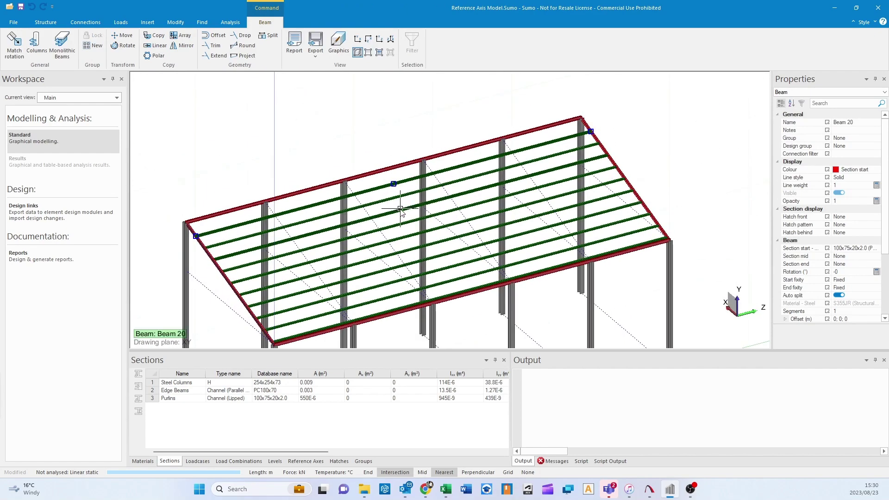
mouse_move(400, 209)
middle_down()
mouse_move(434, 209)
mouse_move(391, 210)
middle_up()
scroll(373, 177, up, 4)
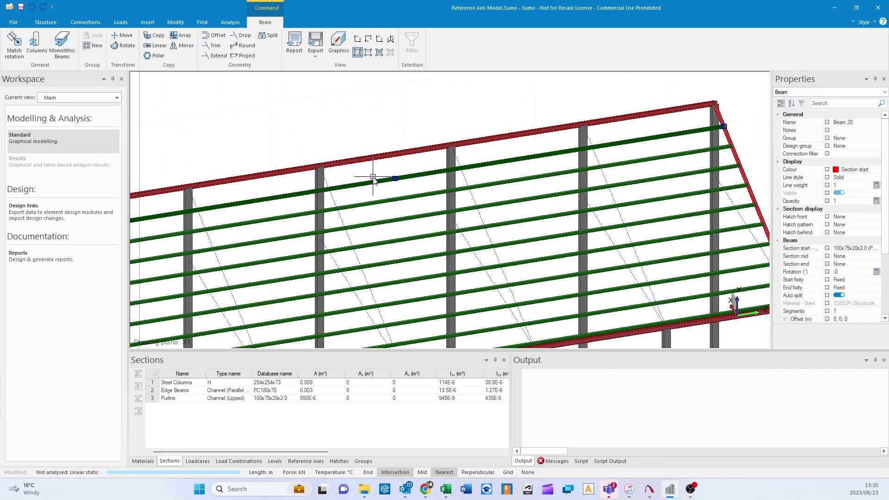
mouse_move(373, 177)
middle_down()
mouse_move(389, 182)
mouse_move(277, 233)
middle_up()
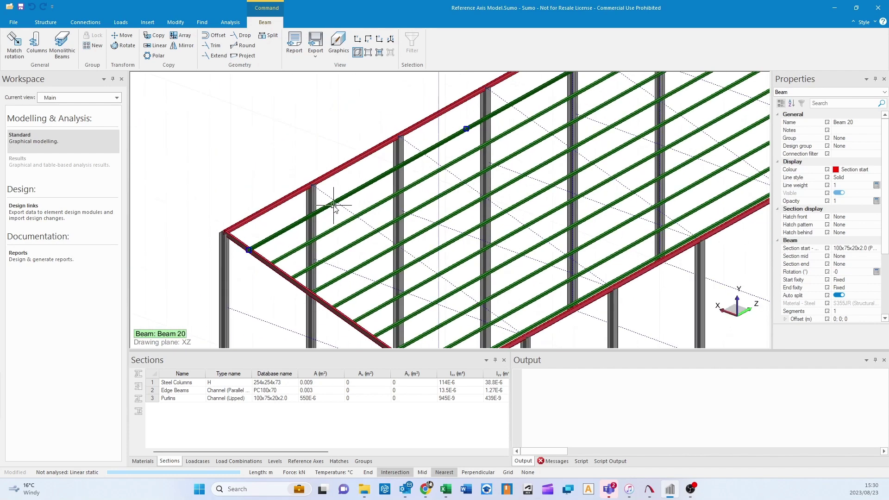
middle_drag(333, 205, 315, 211)
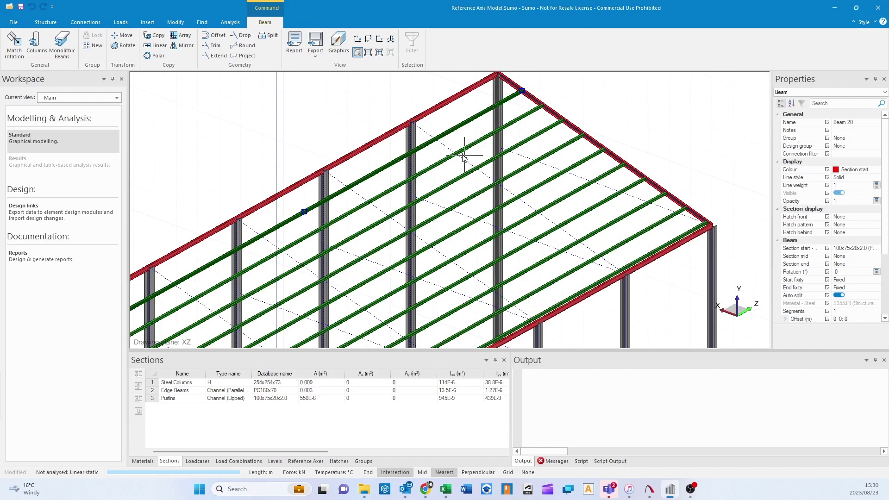
middle_drag(464, 156, 280, 261)
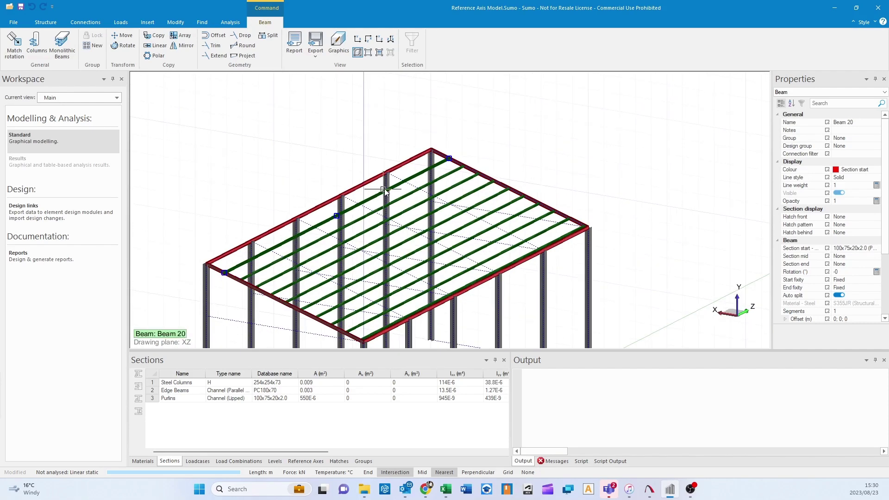
scroll(352, 232, up, 8)
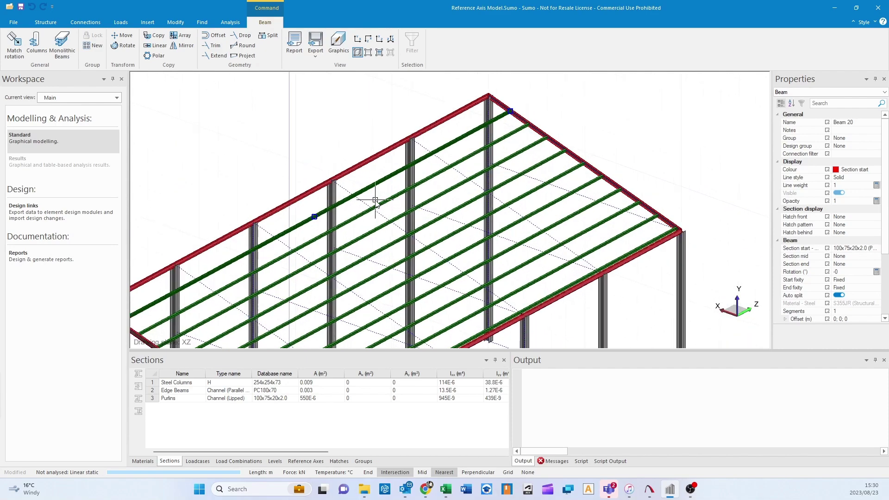
scroll(327, 201, down, 5)
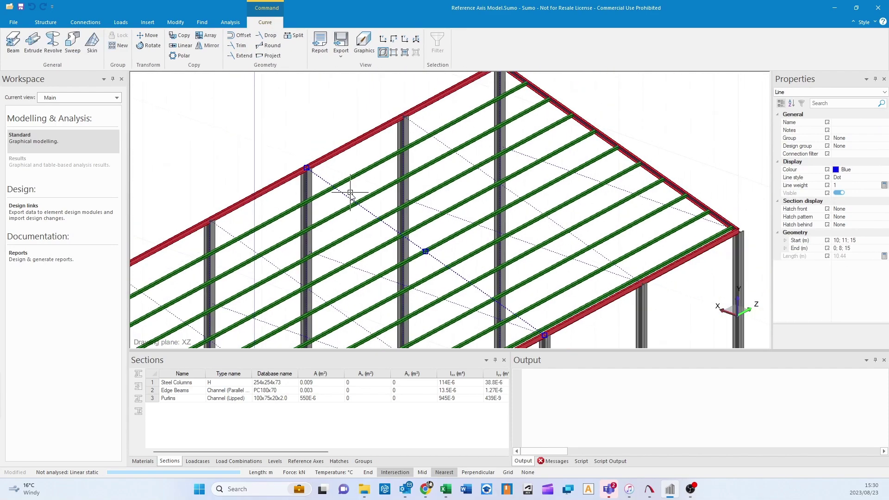
Step: Inspect the dotted sloping line between the edge beams at a middle frame, and a column on the high side
click(497, 286)
middle_drag(495, 285, 413, 213)
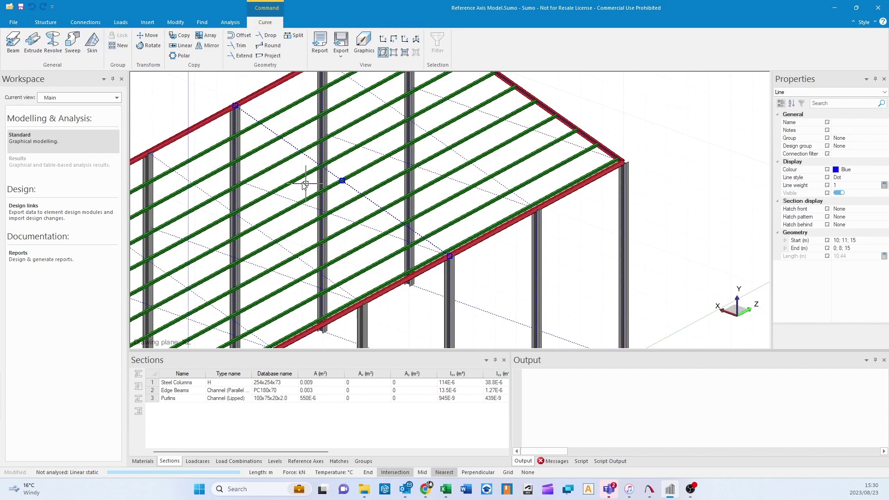
scroll(287, 169, down, 2)
middle_drag(287, 196, 428, 210)
click(327, 213)
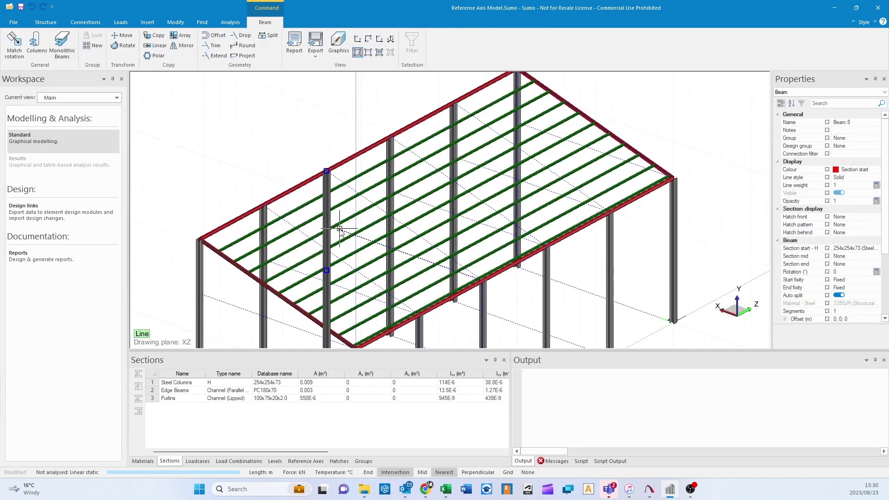
Step: Return the model display to wireframe and clear the selection, with the high roof edge in view
click(369, 53)
key(Escape)
shift+middle_drag(393, 191, 307, 178)
middle_drag(307, 179, 385, 228)
scroll(356, 177, up, 2)
mouse_move(343, 175)
middle_down()
mouse_move(323, 151)
mouse_move(357, 185)
middle_up()
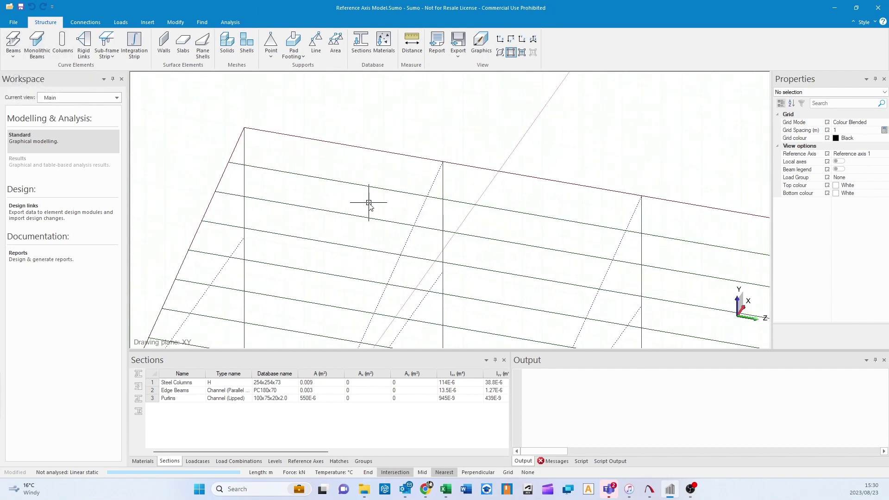
Step: Start a new straight beam and examine possible start points where the frames' dotted sloping lines cross the uppermost purlin
click(13, 41)
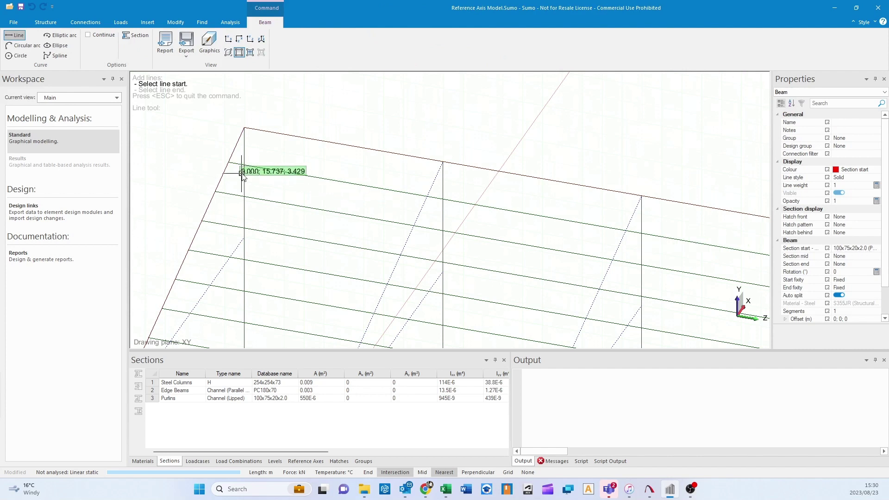
click(444, 473)
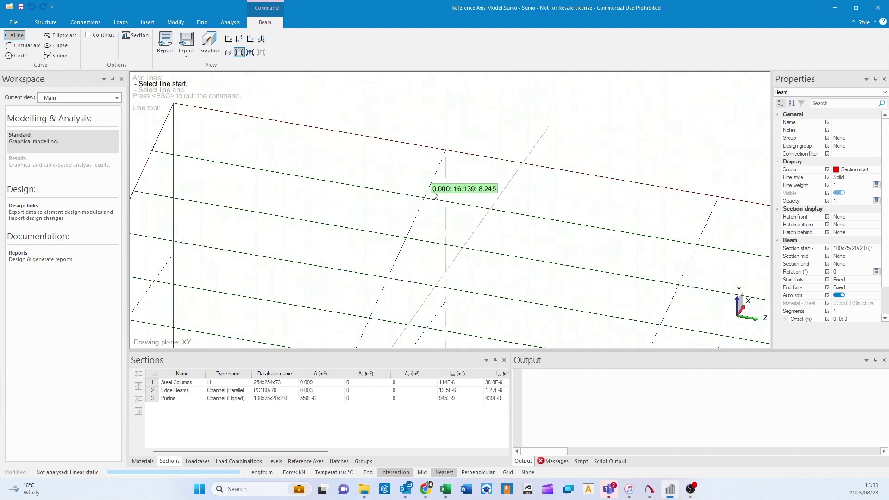
scroll(426, 203, up, 2)
scroll(425, 203, down, 1)
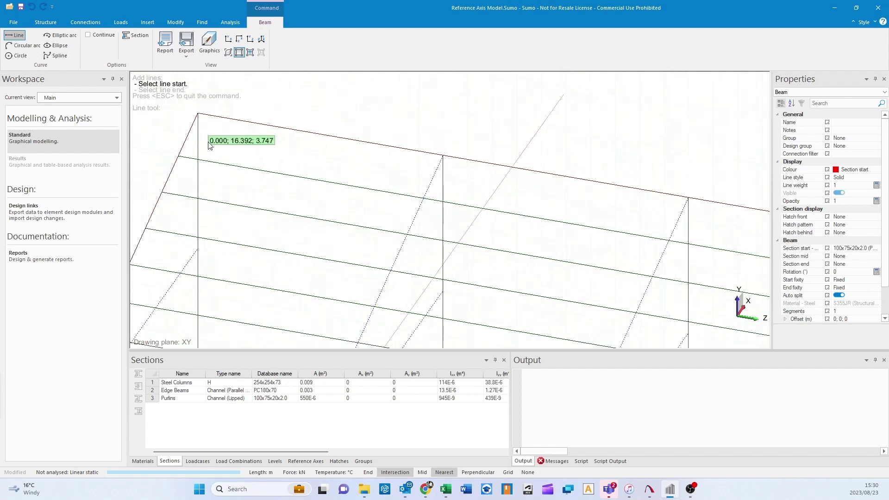
middle_drag(685, 229, 580, 214)
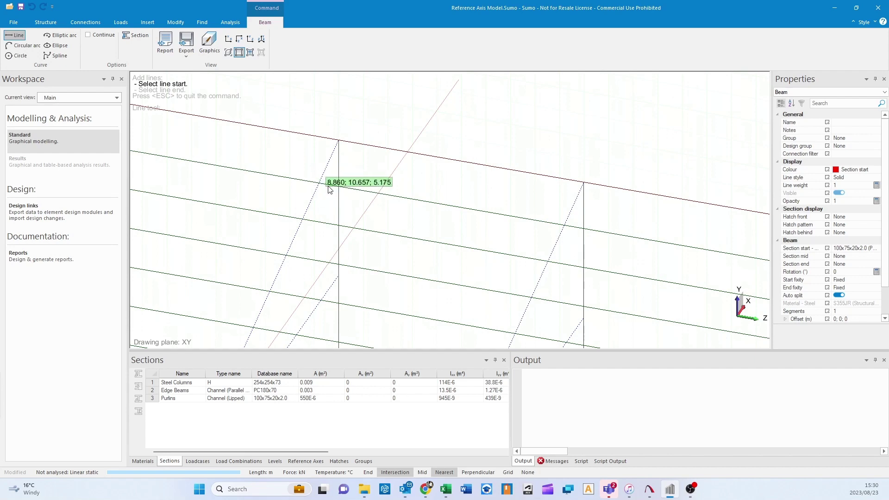
shift+middle_drag(365, 210, 382, 178)
scroll(380, 218, down, 3)
middle_drag(349, 254, 191, 332)
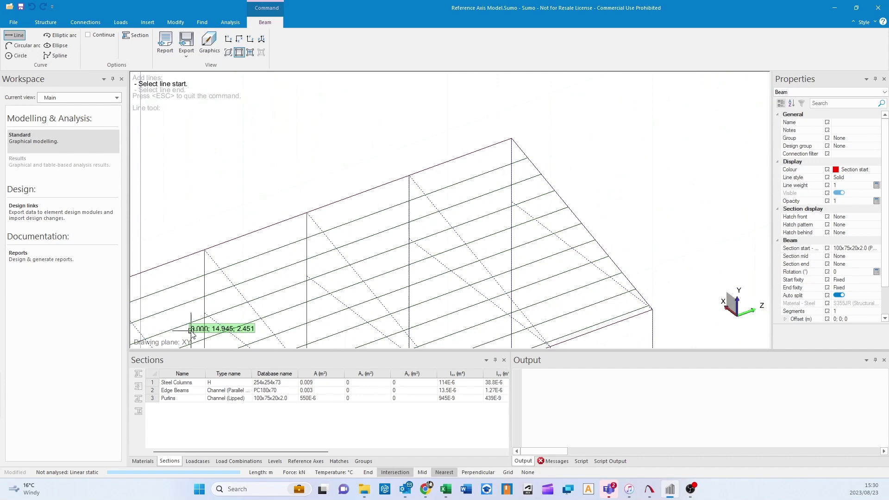
mouse_move(506, 182)
shift+middle_down()
mouse_move(390, 193)
mouse_move(454, 198)
mouse_move(420, 208)
mouse_move(421, 159)
mouse_move(452, 157)
mouse_move(517, 223)
mouse_move(471, 233)
mouse_move(501, 159)
shift+middle_up()
scroll(479, 250, down, 2)
scroll(519, 181, down, 1)
middle_drag(544, 201, 446, 233)
mouse_move(290, 256)
middle_down()
mouse_move(546, 192)
mouse_move(500, 219)
middle_up()
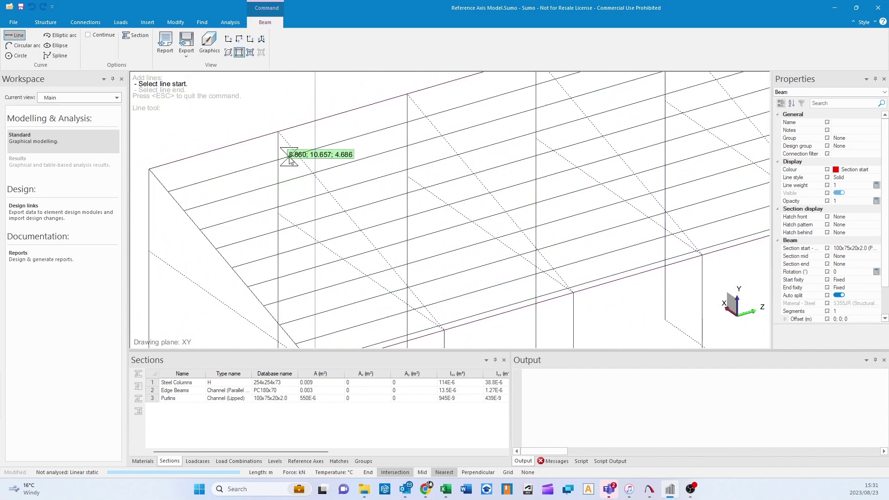
scroll(267, 152, down, 1)
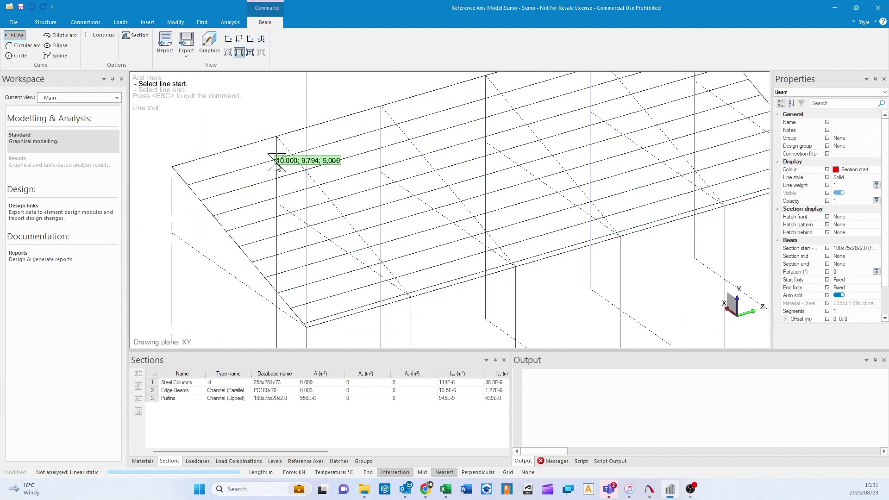
shift+middle_drag(277, 164, 302, 173)
mouse_move(351, 221)
middle_down()
mouse_move(363, 292)
mouse_move(329, 283)
mouse_move(272, 248)
middle_up()
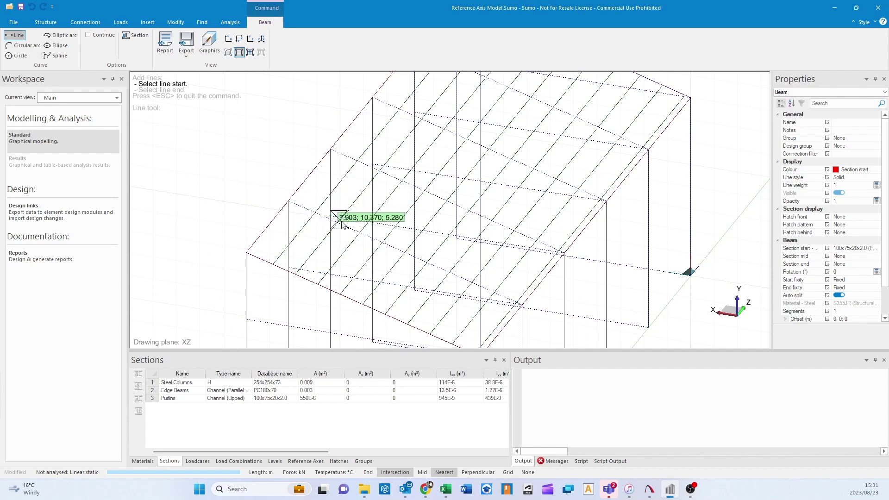
Step: Examine closely where the uppermost purlin's end meets the sloping member of the end frame as a possible beam start point
middle_drag(392, 221, 295, 333)
scroll(396, 135, up, 3)
middle_drag(409, 134, 288, 181)
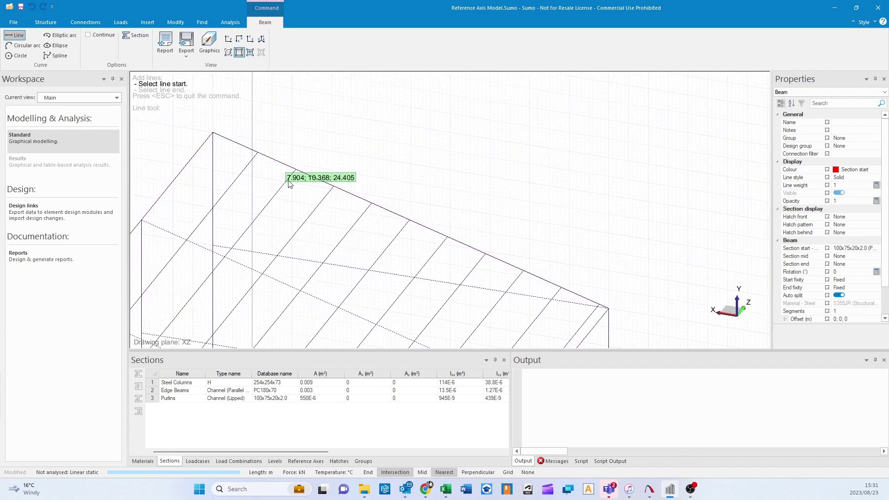
scroll(288, 183, up, 5)
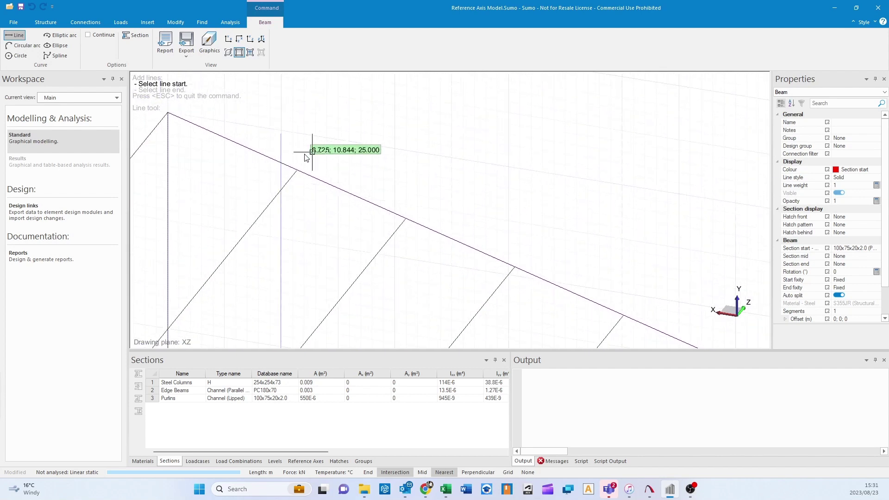
scroll(307, 157, up, 5)
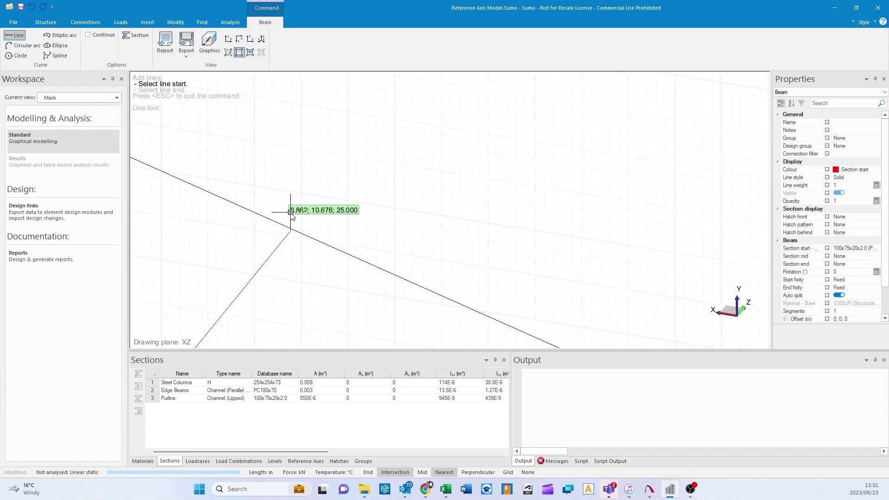
scroll(291, 214, up, 3)
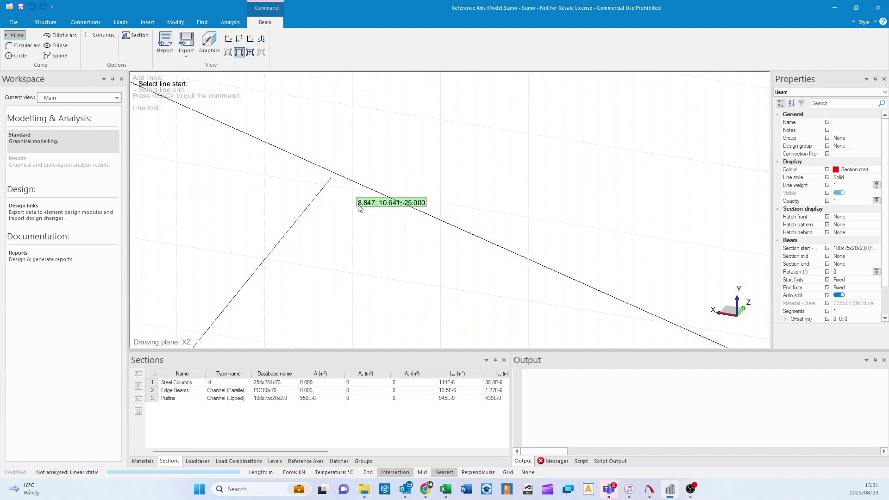
scroll(324, 183, up, 1)
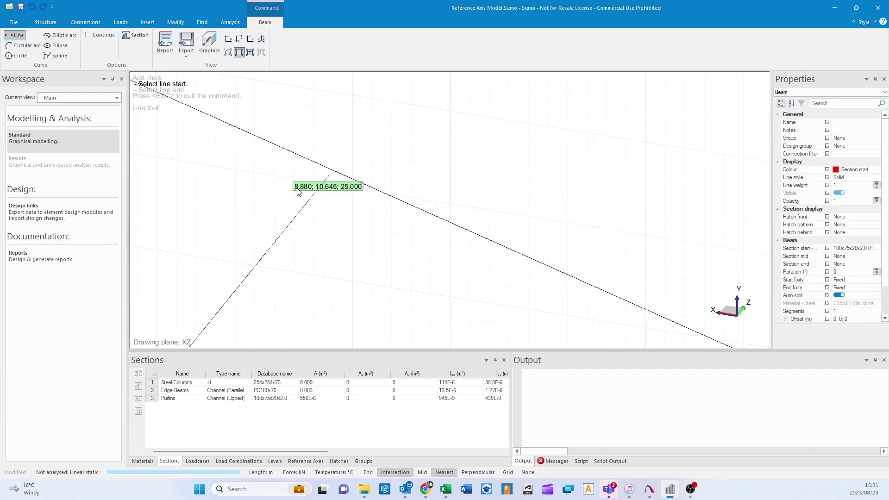
scroll(335, 175, down, 3)
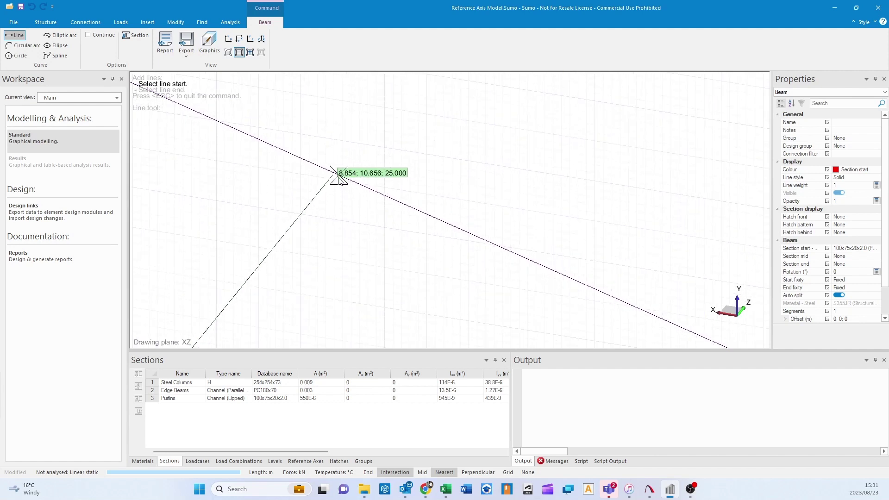
scroll(338, 182, down, 6)
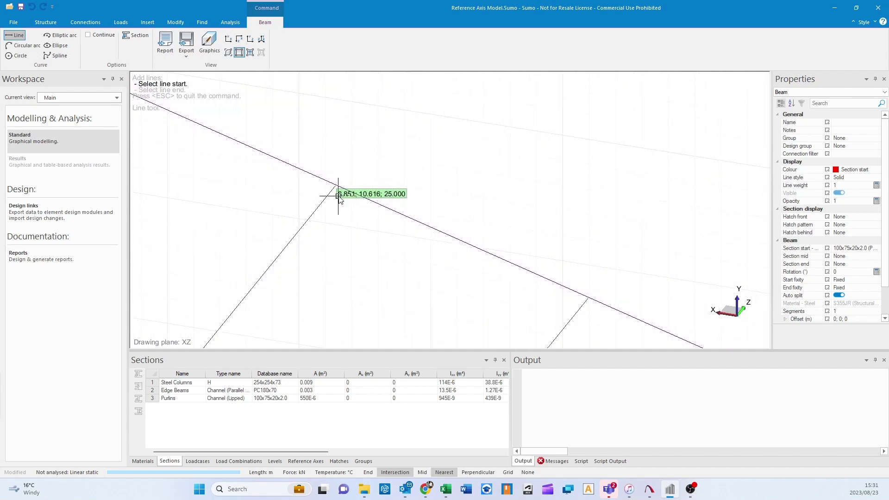
scroll(331, 193, up, 3)
middle_drag(330, 191, 412, 225)
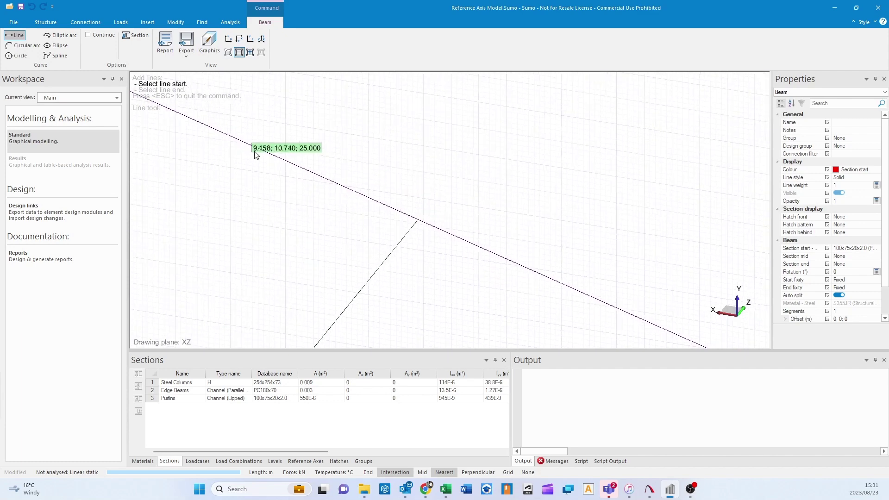
Step: Examine the gap between the uppermost purlin's end and the sloping end-frame member at closer range, and quit the beam command
scroll(257, 155, down, 1)
middle_drag(329, 187, 446, 230)
scroll(243, 135, down, 2)
scroll(431, 218, up, 6)
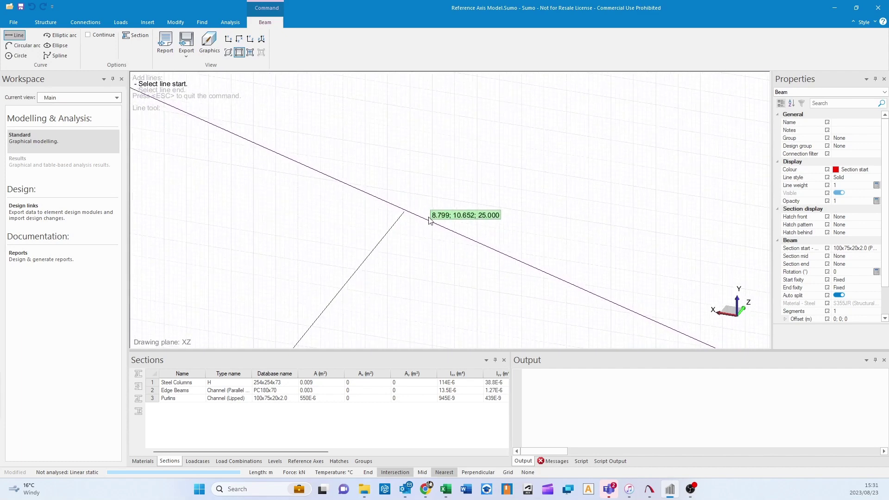
scroll(431, 218, down, 1)
scroll(395, 219, down, 2)
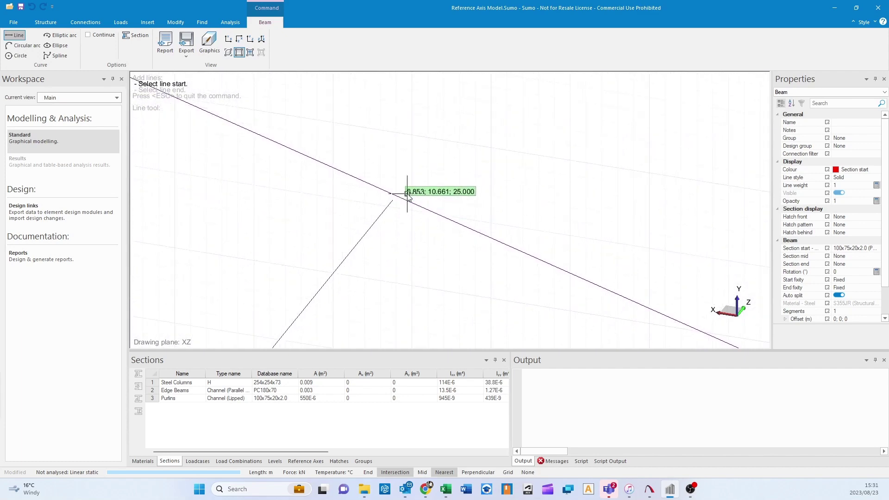
key(Escape)
key(Escape)
Step: Inspect the selected uppermost purlin's end node at the sloping member, turn on perpendicular snapping, and clear the selection
click(390, 204)
click(393, 201)
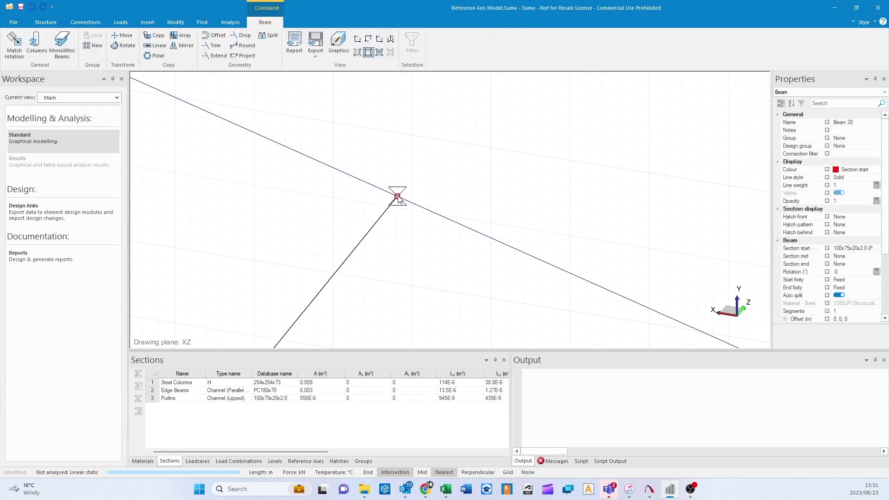
mouse_move(478, 476)
mouse_down()
mouse_move(469, 404)
mouse_move(403, 193)
mouse_move(357, 182)
mouse_move(432, 212)
mouse_move(274, 141)
mouse_move(411, 200)
mouse_move(346, 179)
mouse_move(373, 188)
mouse_up()
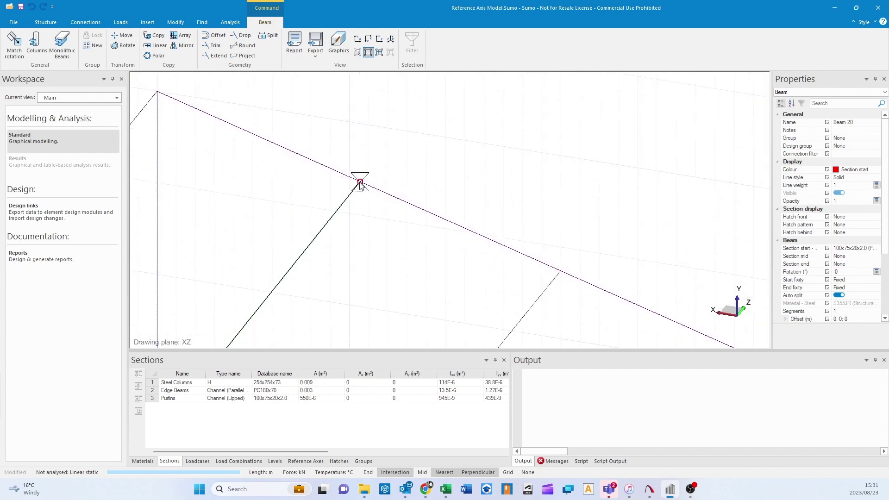
scroll(363, 186, down, 2)
key(Escape)
Step: Turn on end-point snapping and start a new reference axis with its origin at the near end frame's low eaves corner
scroll(385, 169, up, 5)
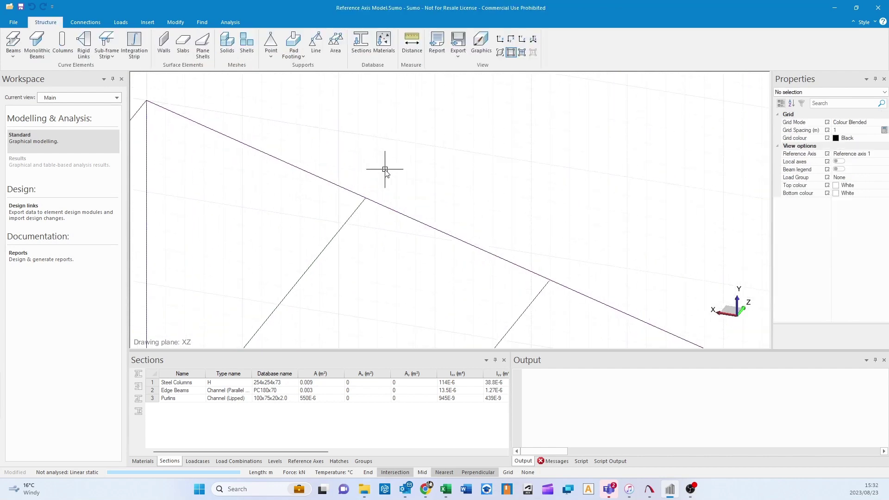
scroll(385, 169, down, 2)
scroll(425, 134, down, 1)
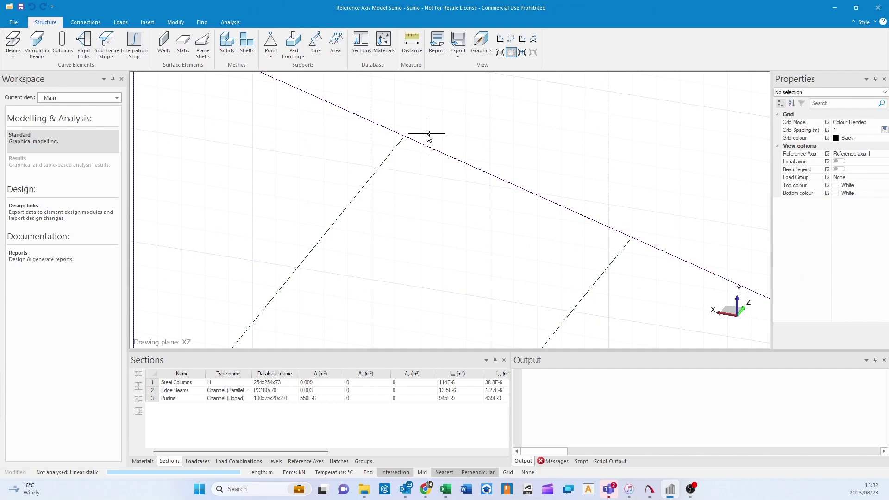
scroll(423, 145, down, 3)
scroll(425, 176, down, 2)
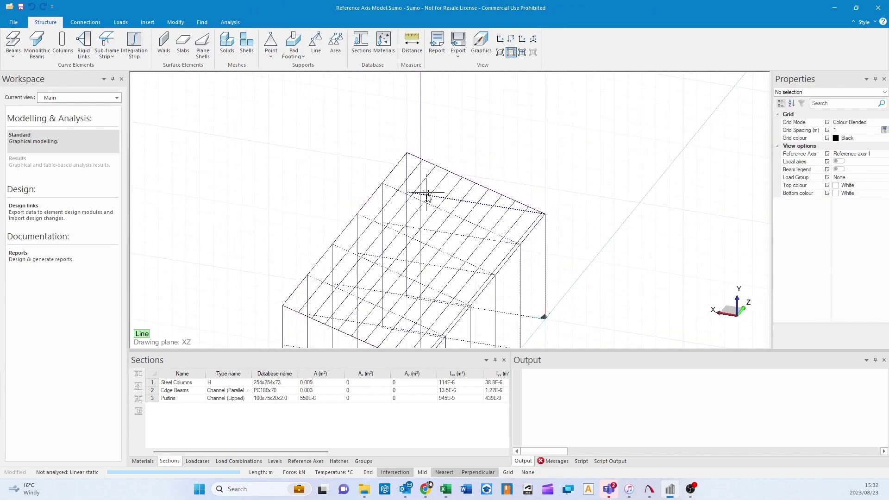
middle_drag(456, 238, 427, 193)
scroll(407, 226, up, 2)
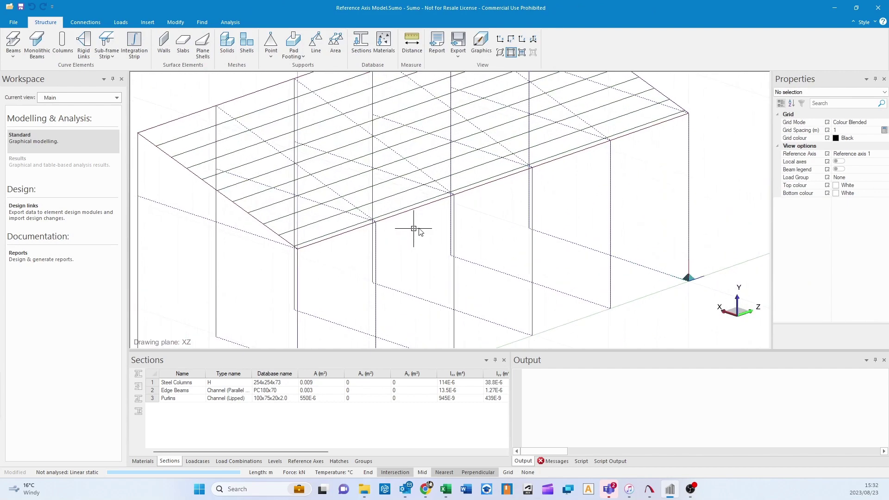
scroll(365, 165, down, 2)
click(148, 22)
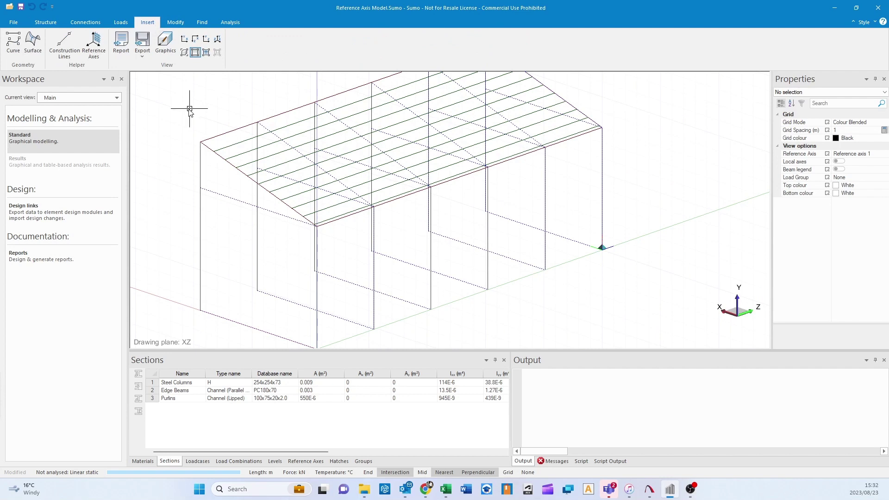
click(95, 46)
scroll(362, 243, up, 5)
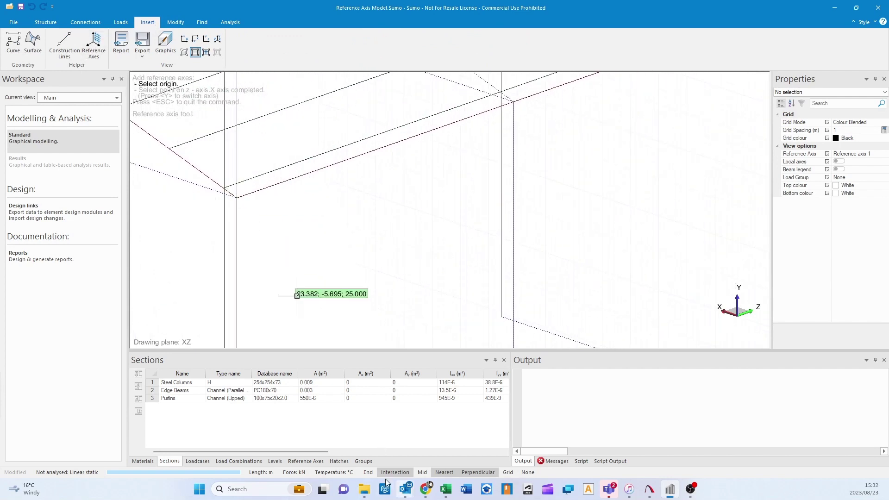
click(237, 197)
Step: Complete the reference axis with its x-axis along the low eaves to the far corner and its z-axis up the roof slope to the high corner
scroll(272, 254, up, 3)
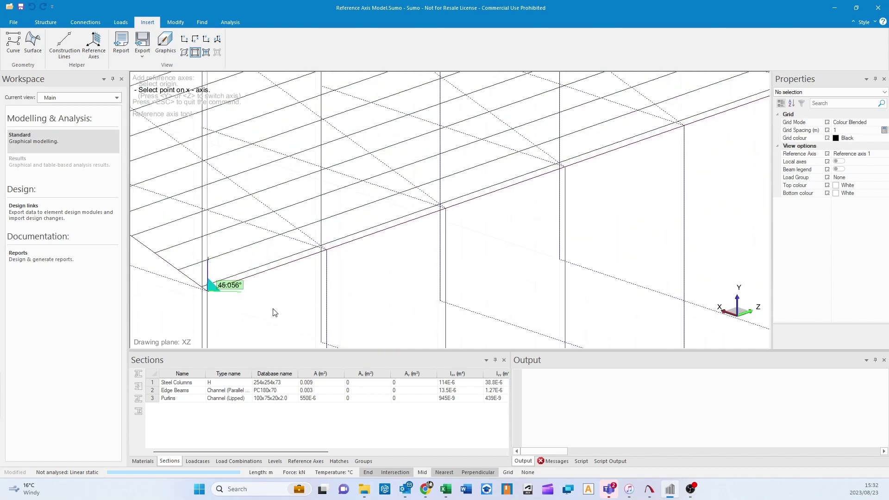
scroll(595, 159, up, 3)
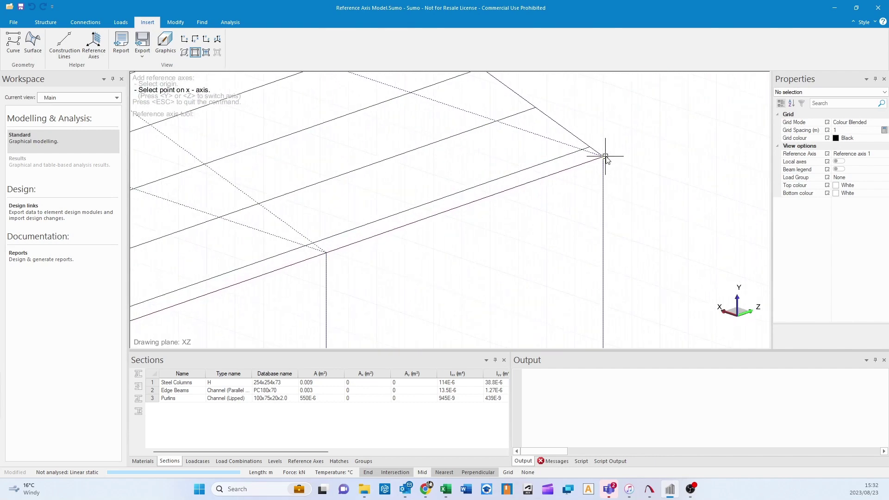
click(604, 157)
scroll(479, 241, down, 5)
middle_drag(352, 267, 542, 162)
middle_drag(256, 227, 385, 196)
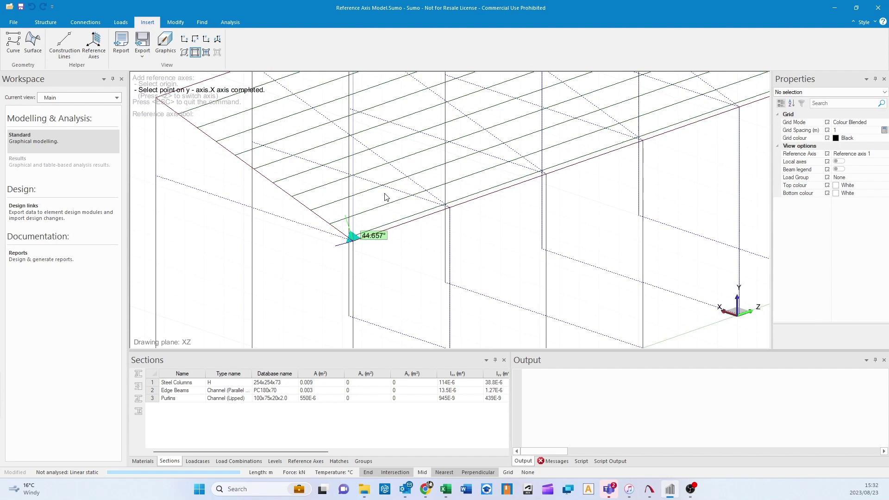
middle_drag(266, 157, 360, 211)
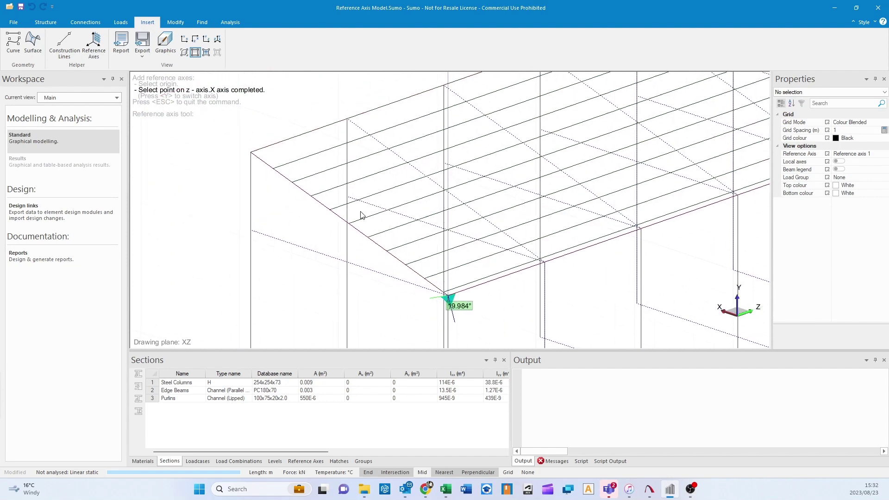
click(251, 154)
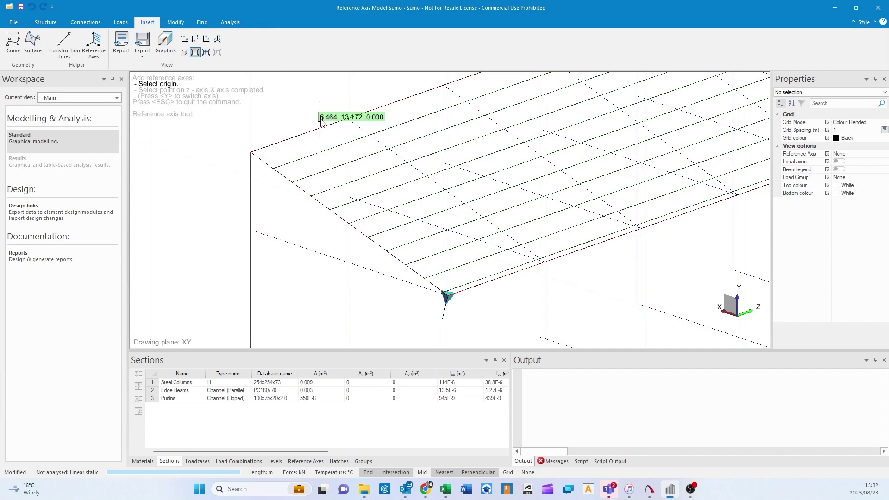
key(Escape)
Step: Inspect the orientation of the new reference axis at the eaves corner and compare it with the existing one at the far column base
middle_drag(454, 331, 430, 274)
scroll(431, 259, up, 3)
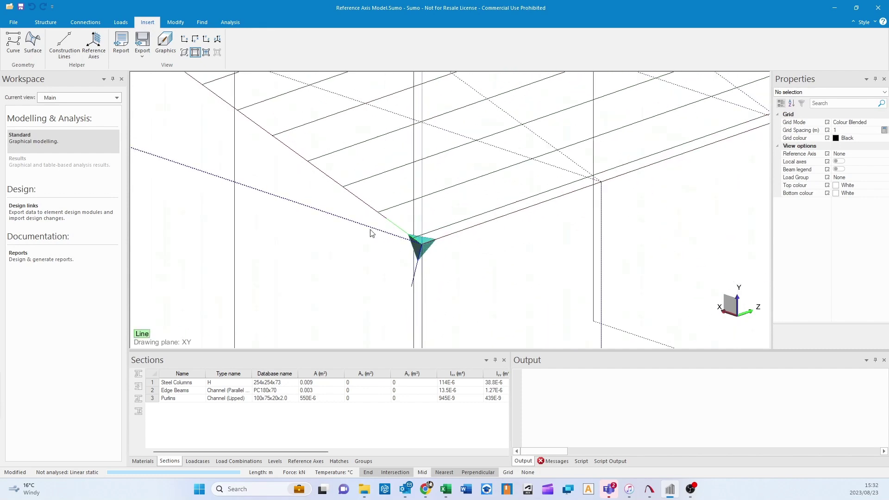
scroll(371, 232, down, 4)
scroll(380, 232, down, 3)
middle_drag(636, 228, 547, 262)
scroll(635, 293, up, 1)
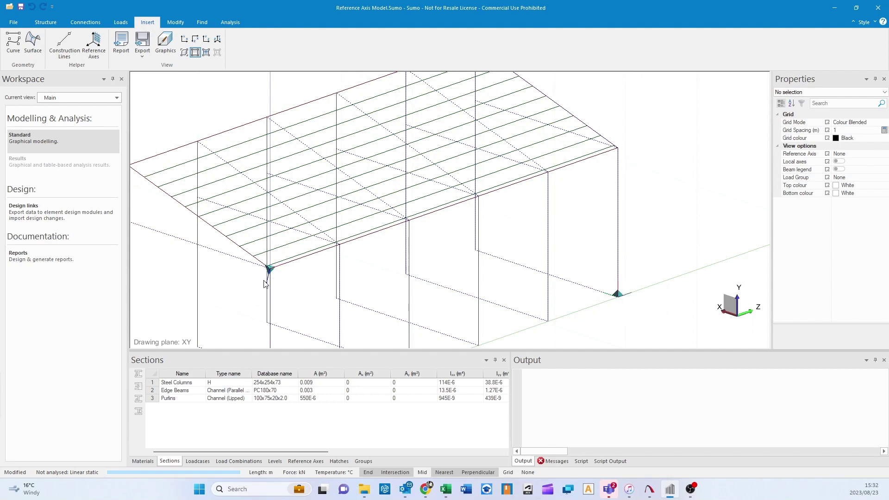
middle_drag(265, 279, 317, 253)
Step: Locate Reference axis 1 in the reference axes table, turn off its visibility, and clear the selection
click(313, 461)
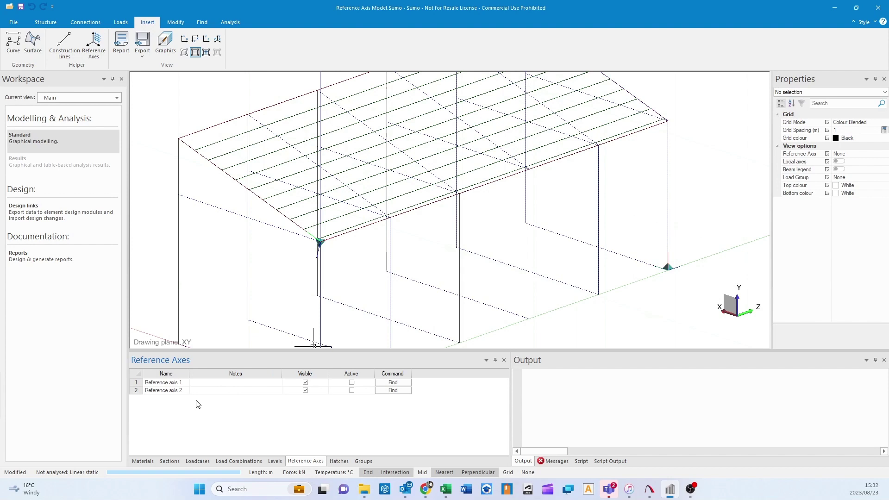
middle_drag(344, 332, 325, 338)
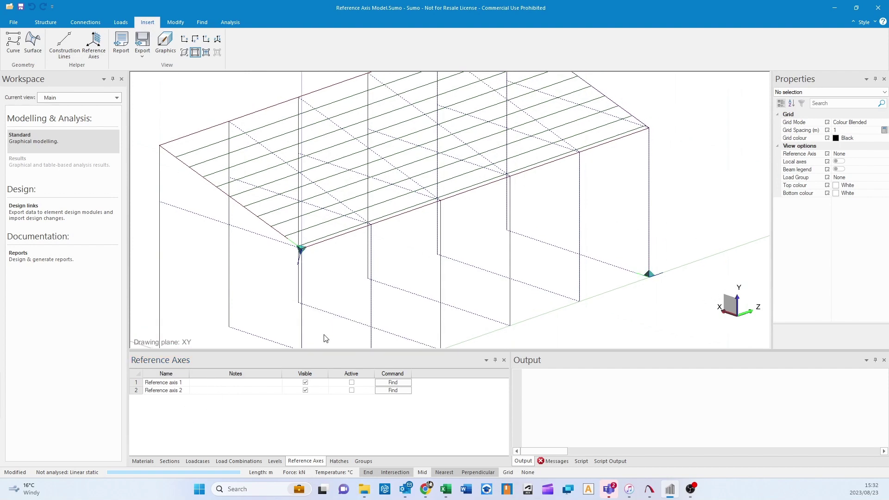
click(407, 384)
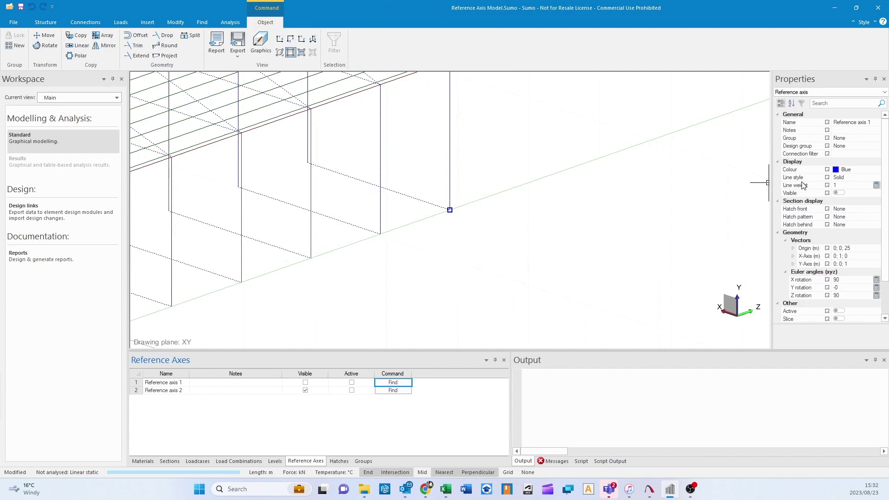
click(838, 195)
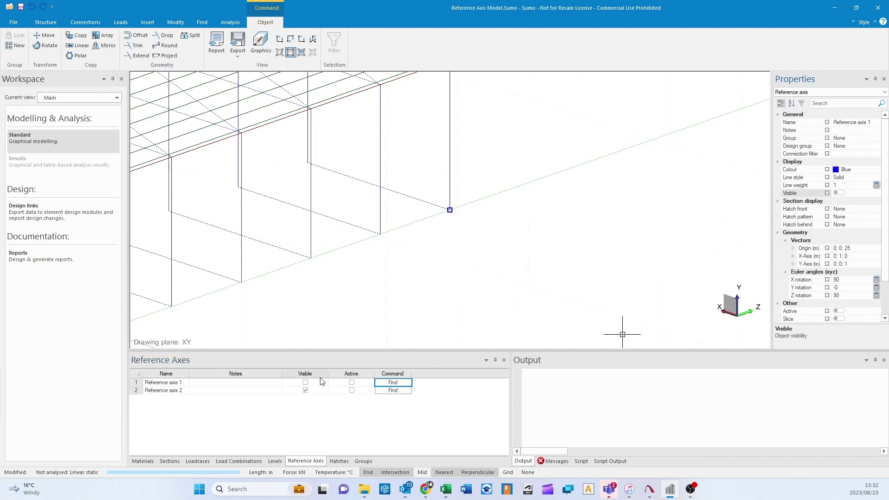
click(306, 382)
click(402, 274)
scroll(402, 273, down, 2)
middle_drag(402, 273, 553, 273)
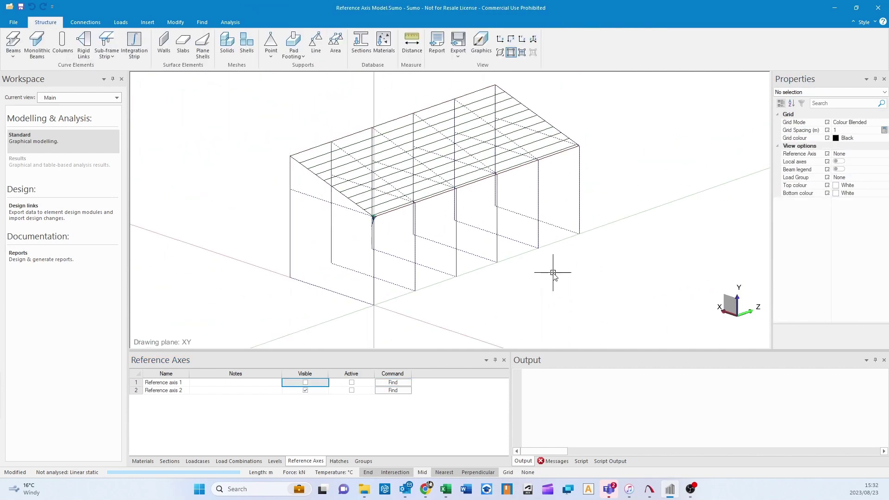
Step: Set the view's current reference axis to Reference axis 2
scroll(352, 250, up, 3)
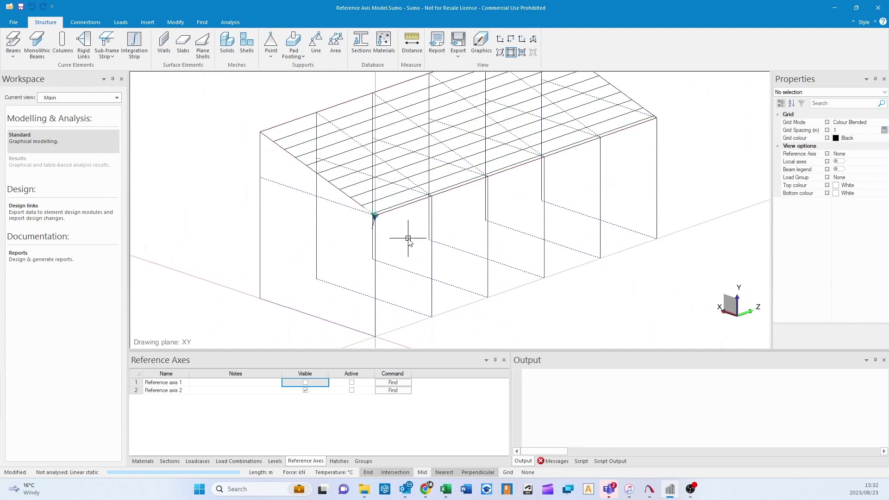
middle_drag(408, 238, 401, 256)
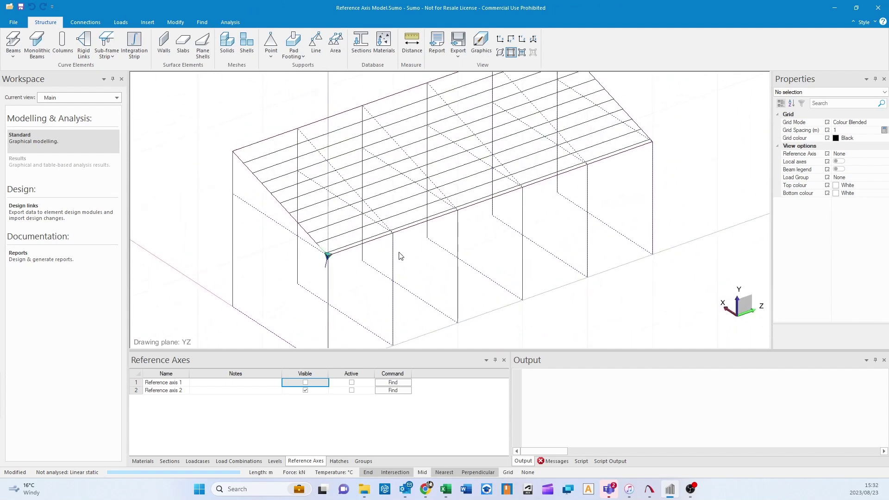
click(882, 154)
click(884, 155)
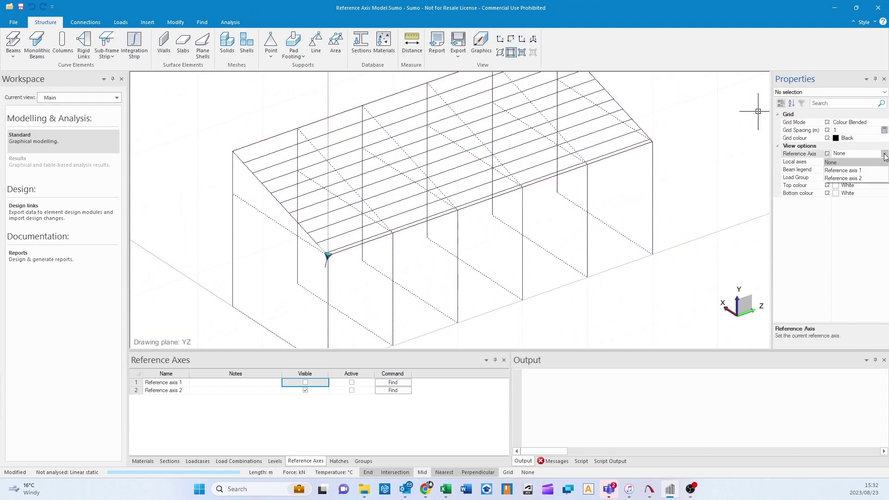
click(860, 177)
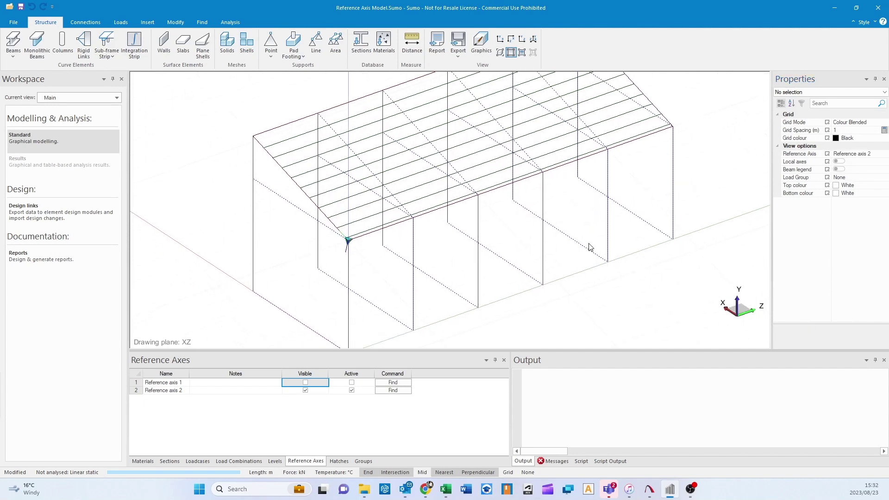
Step: Select the ten purlins on the roof slope together, from the low eaves upwards, and clear the selection
middle_drag(589, 247, 596, 234)
middle_drag(467, 230, 454, 241)
middle_drag(521, 210, 527, 259)
scroll(405, 254, up, 2)
click(399, 266)
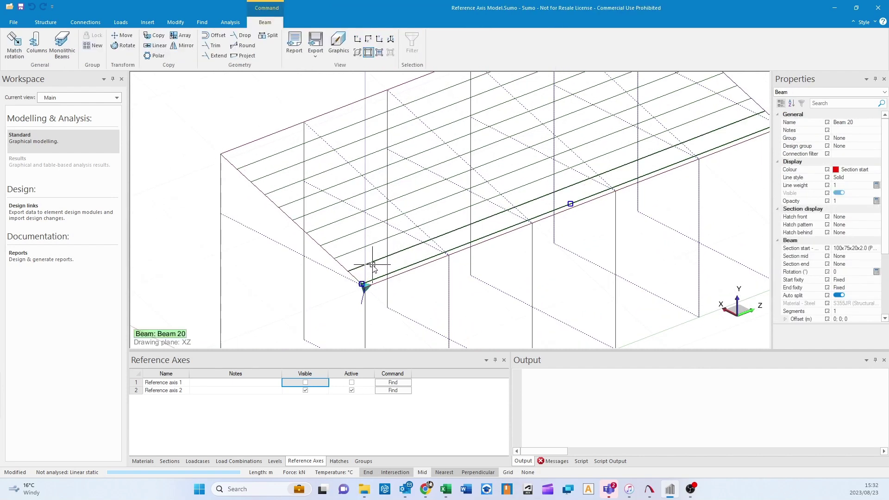
click(349, 253)
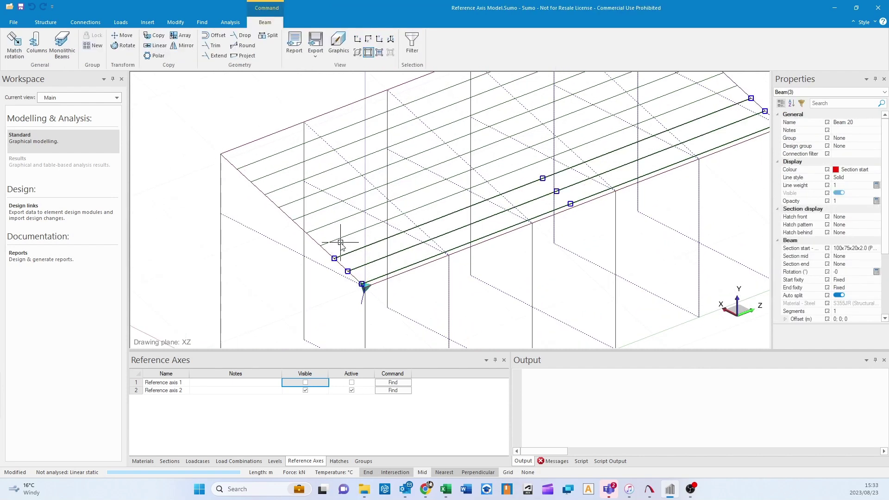
click(338, 240)
click(326, 226)
ctrl+click(290, 202)
ctrl+click(278, 190)
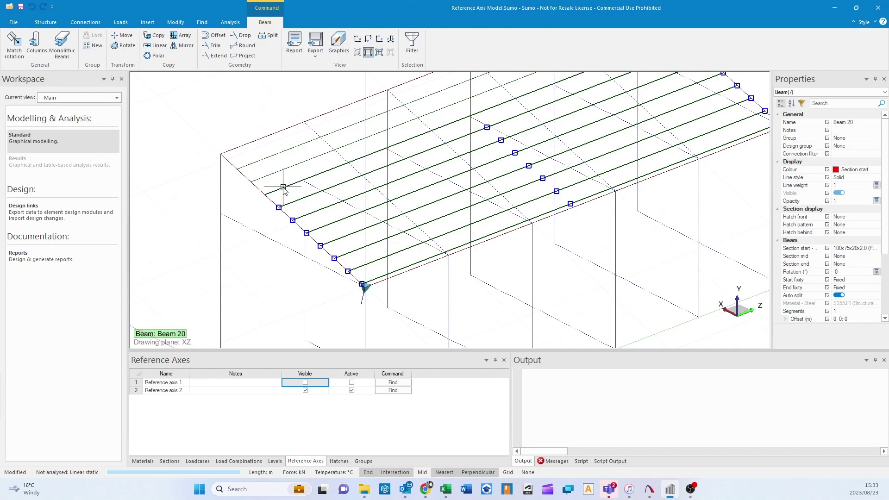
ctrl+click(266, 177)
ctrl+click(254, 163)
ctrl+click(254, 163)
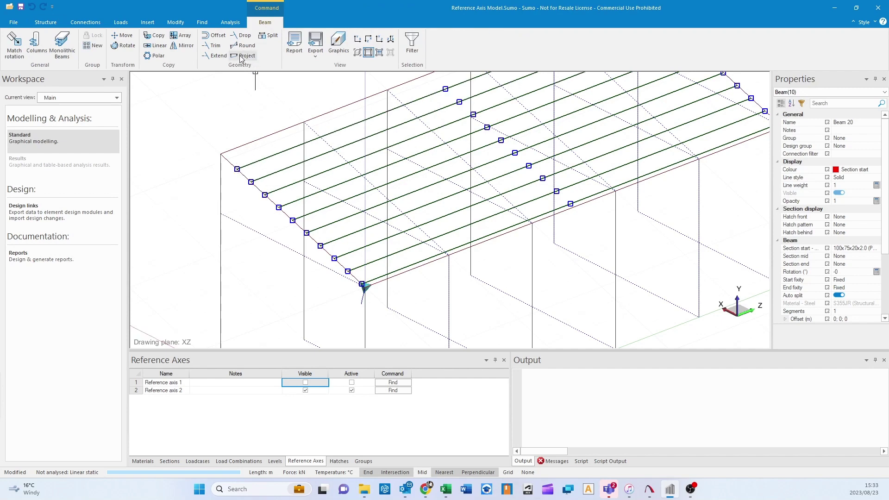
key(Escape)
Step: Examine how the uppermost purlin's end meets the sloping member near the far high roof corner, and return to the whole roof
middle_drag(425, 228, 385, 269)
scroll(454, 228, down, 1)
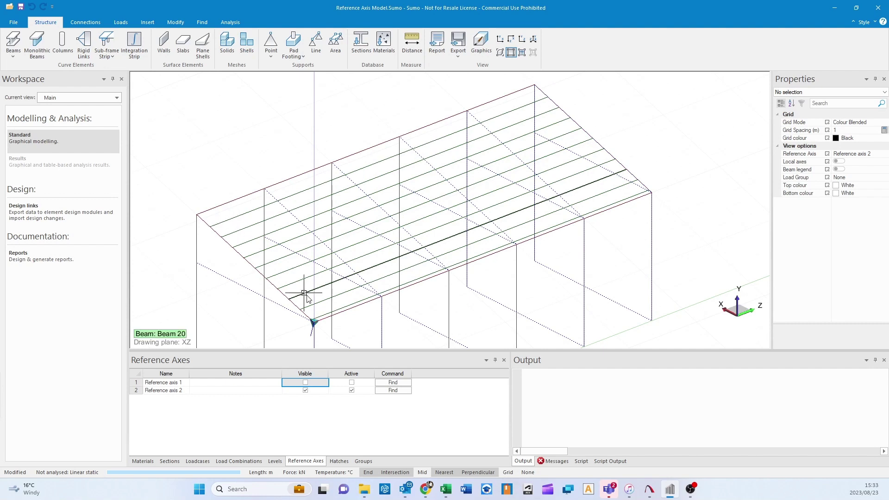
scroll(488, 251, up, 5)
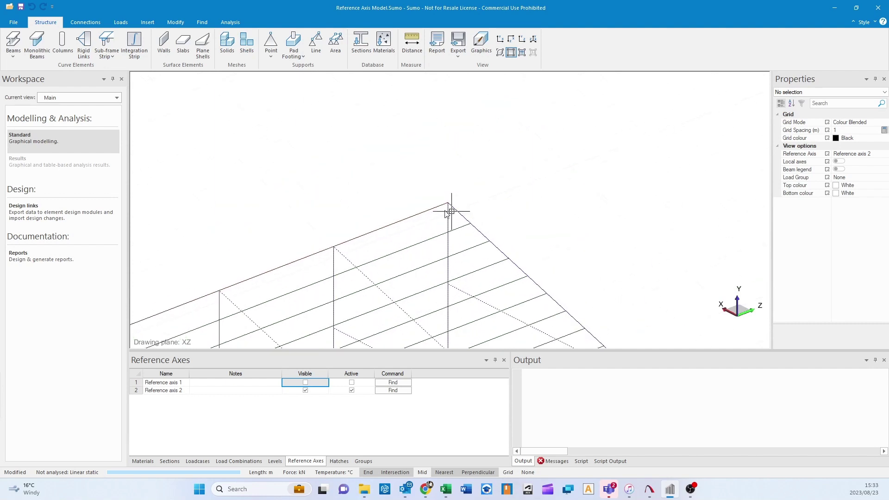
scroll(492, 229, up, 8)
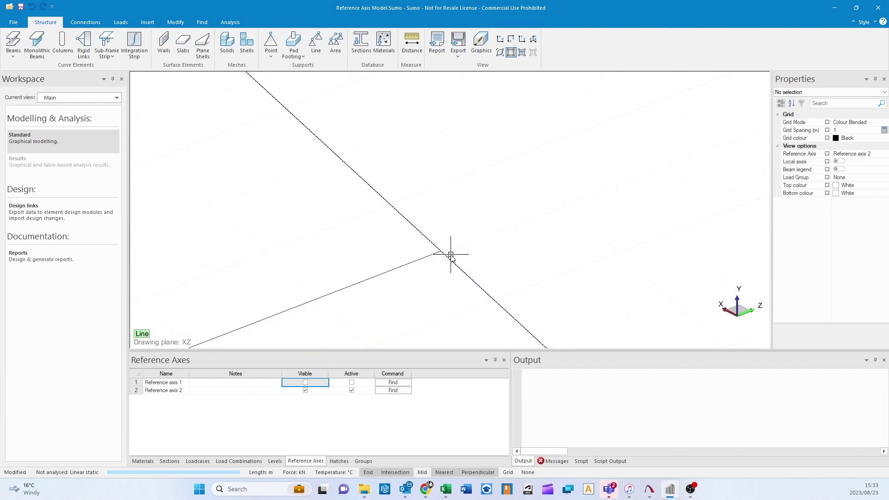
scroll(447, 254, down, 3)
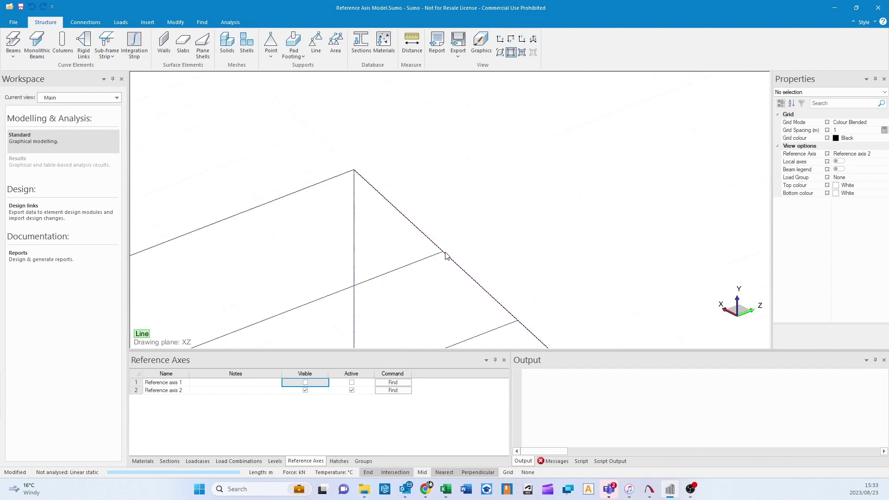
scroll(447, 254, down, 6)
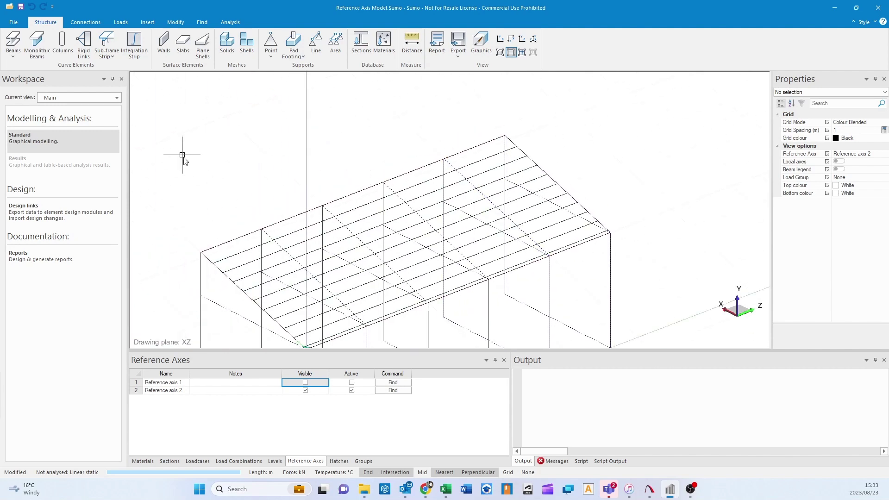
Step: Set the view's current reference axis to None
click(864, 156)
click(885, 154)
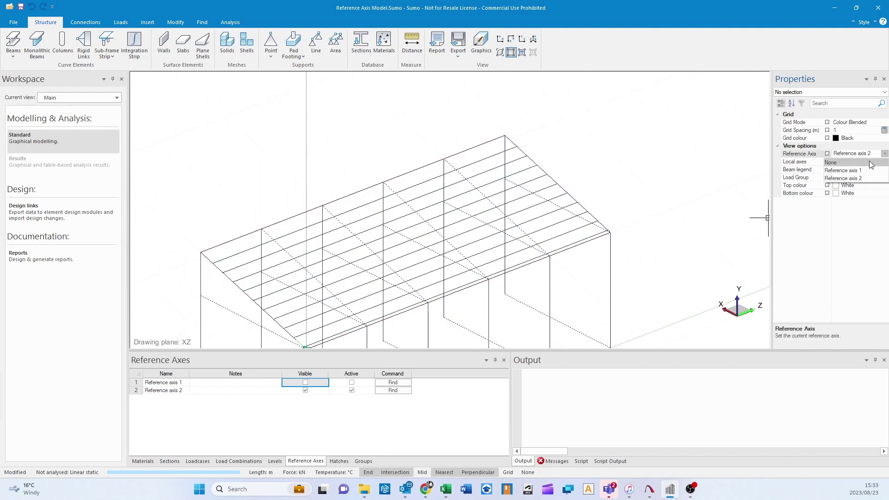
click(868, 162)
Step: Test the Intersection and Nearest snaps with the Beam tool where the purlins cross the dotted rafter lines, without placing a beam
click(13, 40)
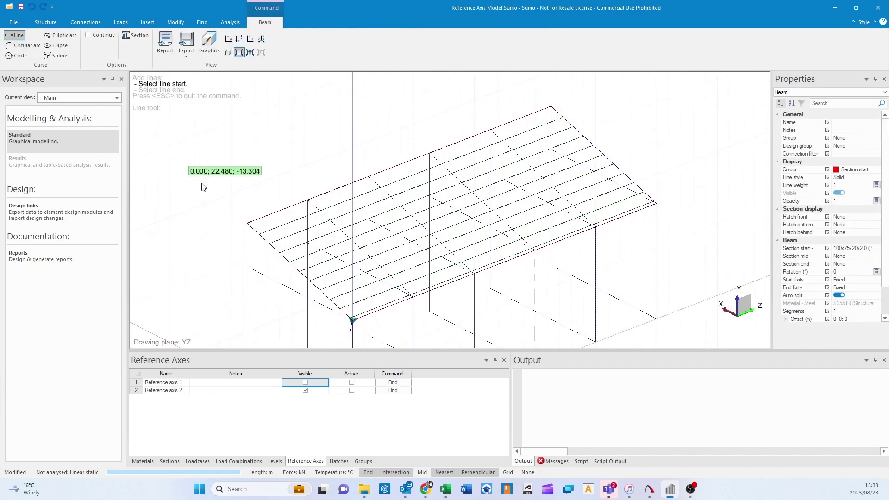
scroll(324, 262, up, 2)
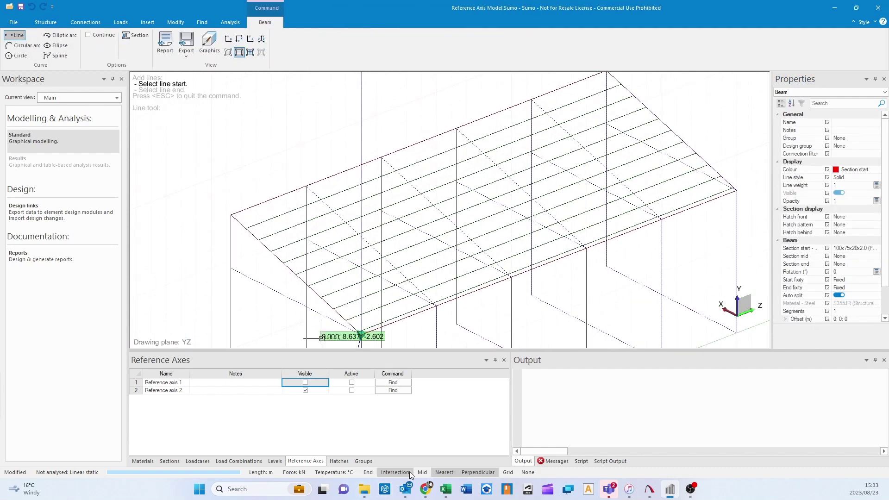
scroll(236, 228, up, 1)
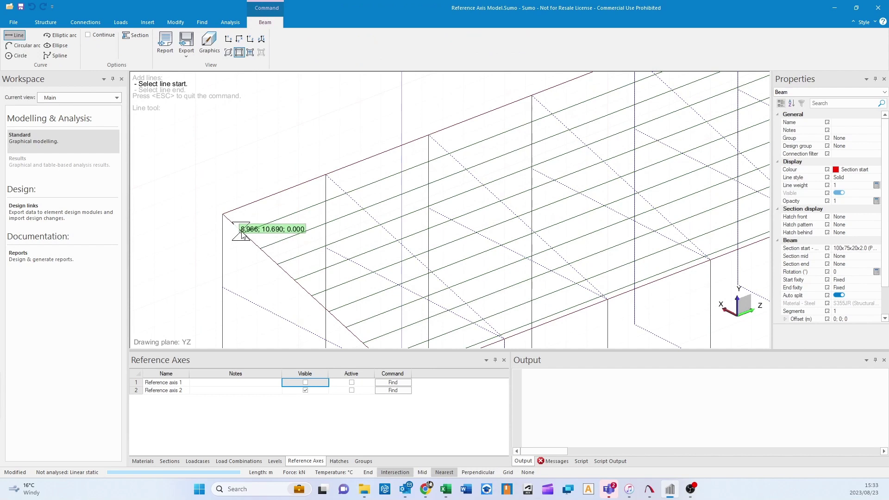
scroll(241, 234, up, 1)
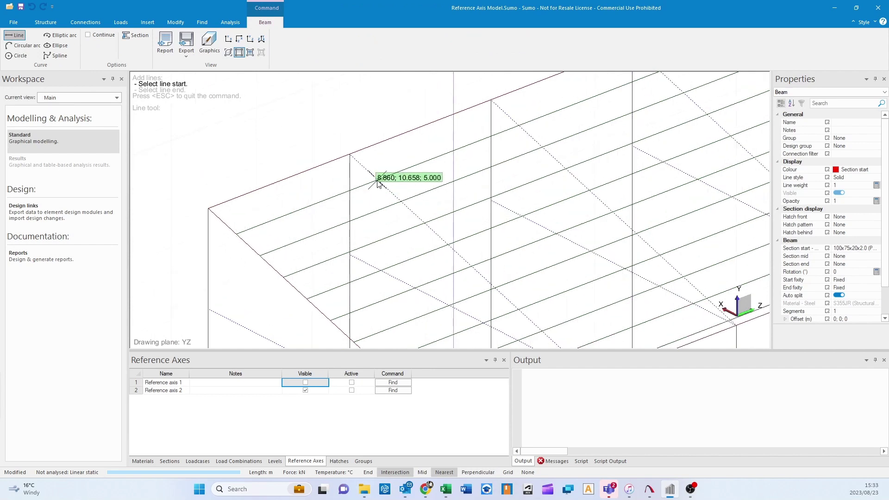
middle_drag(526, 141, 382, 196)
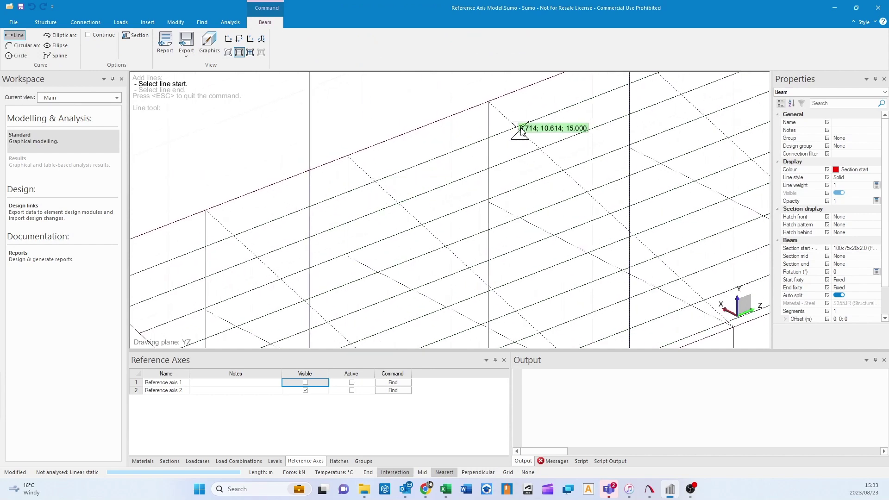
scroll(294, 242, down, 1)
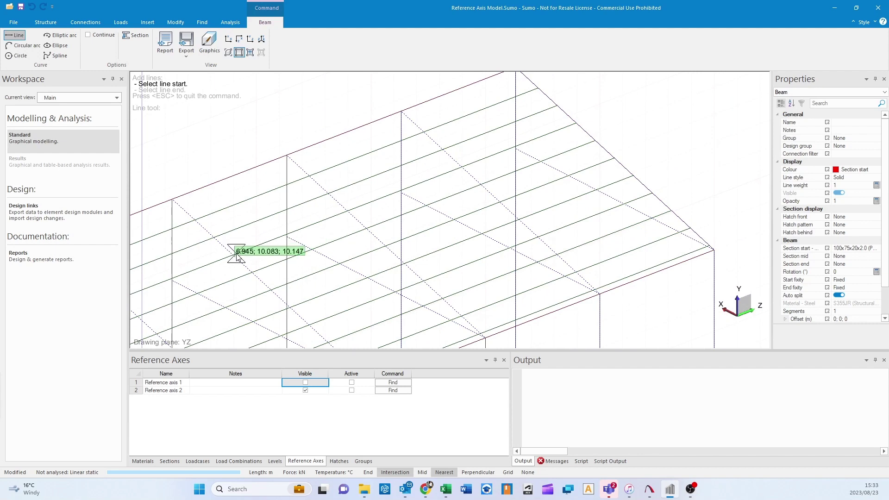
scroll(283, 251, right, 1)
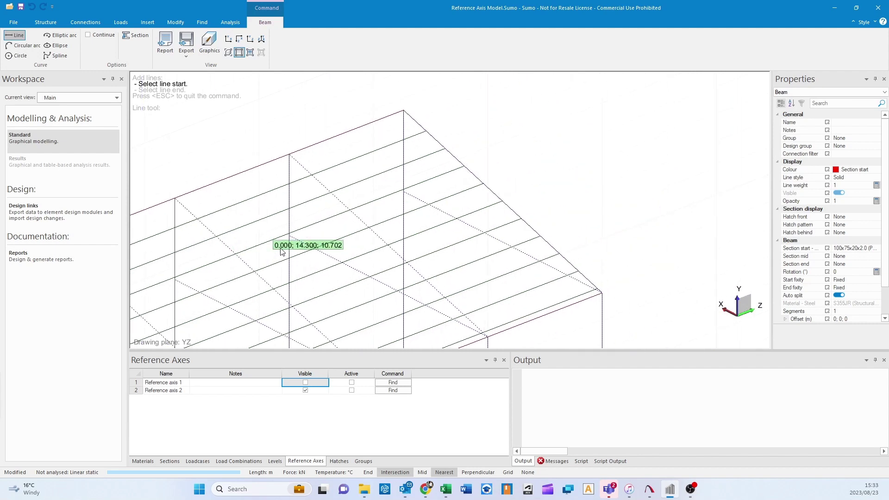
scroll(298, 252, up, 1)
mouse_move(466, 251)
shift+middle_down()
mouse_move(442, 260)
mouse_move(655, 222)
shift+middle_up()
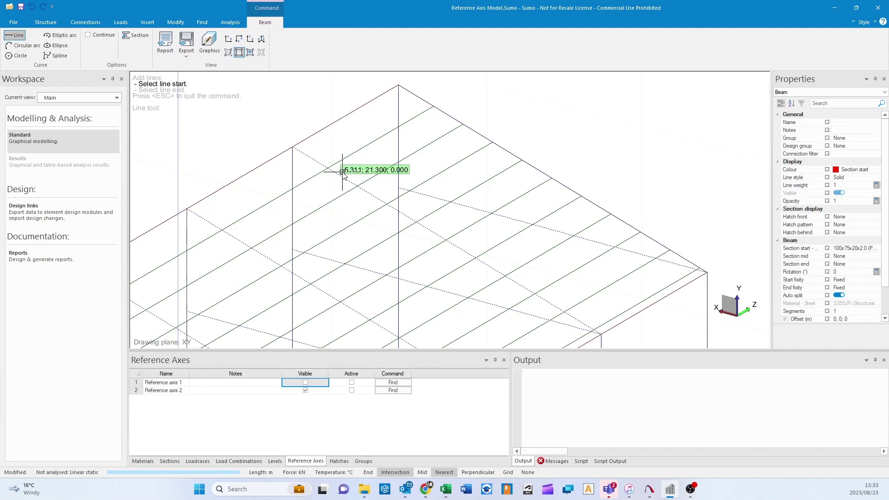
key(Escape)
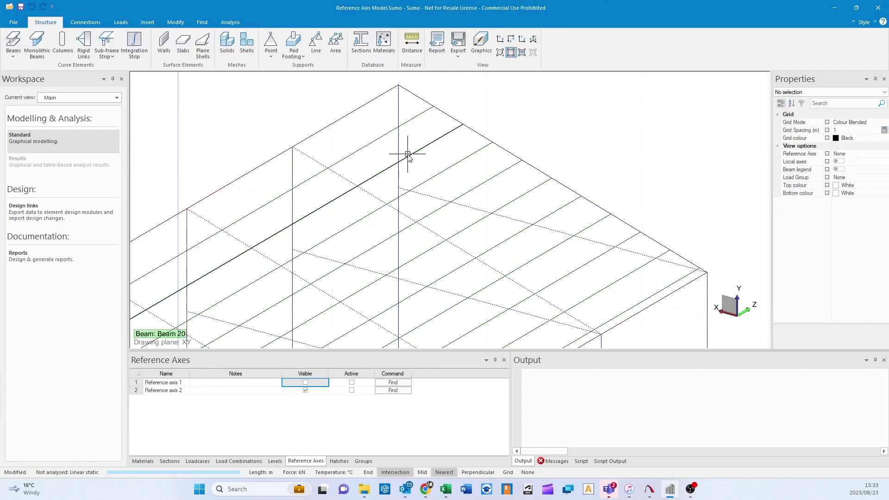
Step: Examine the purlins near the far high roof corner, select the uppermost purlin, and clear the selection
shift+middle_drag(398, 154, 397, 111)
mouse_move(494, 188)
shift+middle_down()
mouse_move(506, 190)
mouse_move(499, 115)
mouse_move(488, 143)
mouse_move(503, 158)
shift+middle_up()
scroll(395, 145, up, 2)
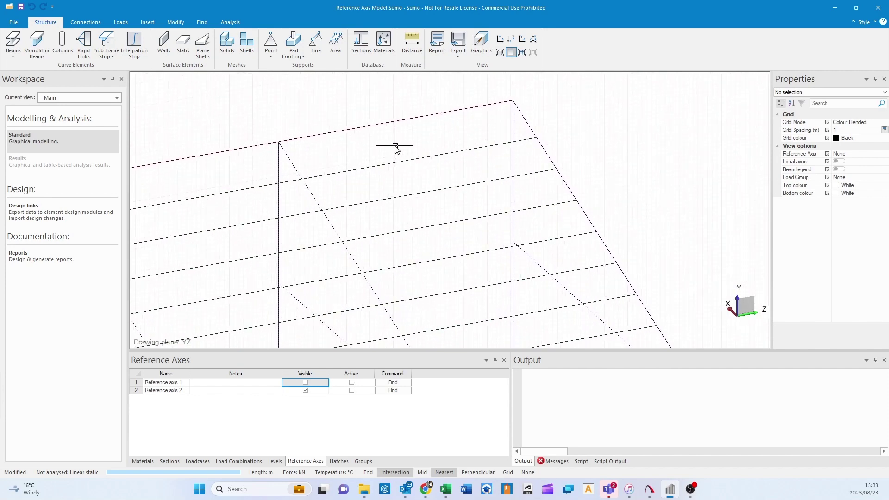
middle_drag(324, 191, 463, 189)
scroll(437, 192, down, 7)
middle_drag(387, 204, 485, 166)
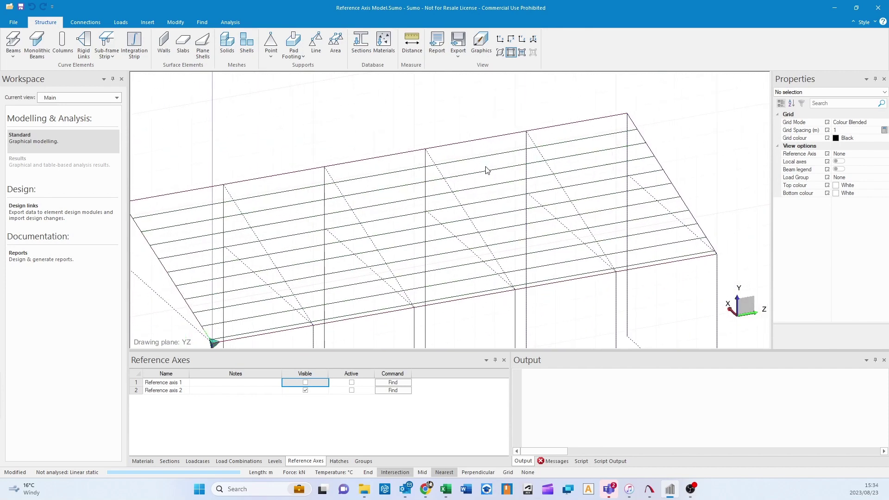
click(477, 155)
scroll(361, 185, up, 3)
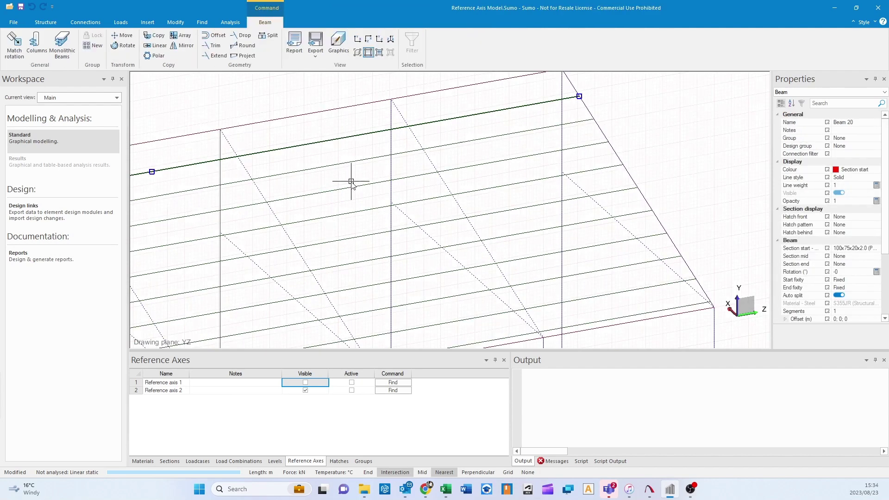
key(Escape)
Step: Examine where the uppermost purlins cross the dotted rafter lines, and return to the whole roof
scroll(345, 185, up, 5)
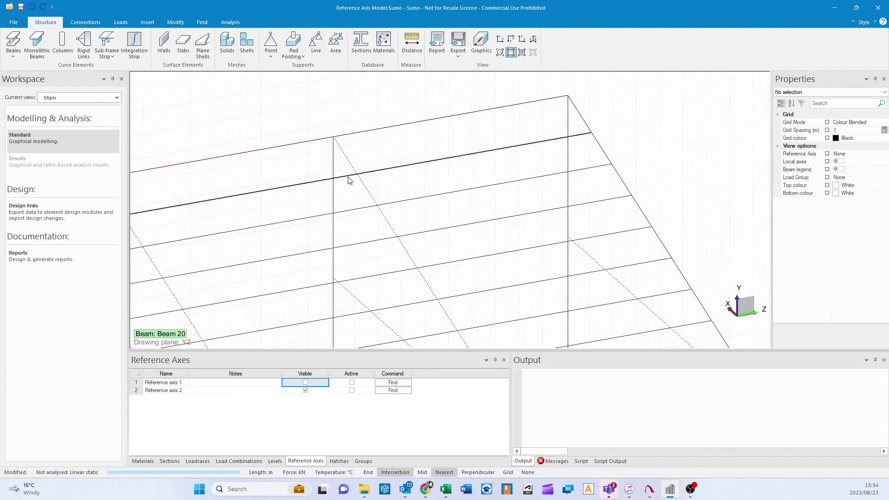
shift+middle_drag(348, 176, 335, 192)
scroll(387, 194, up, 2)
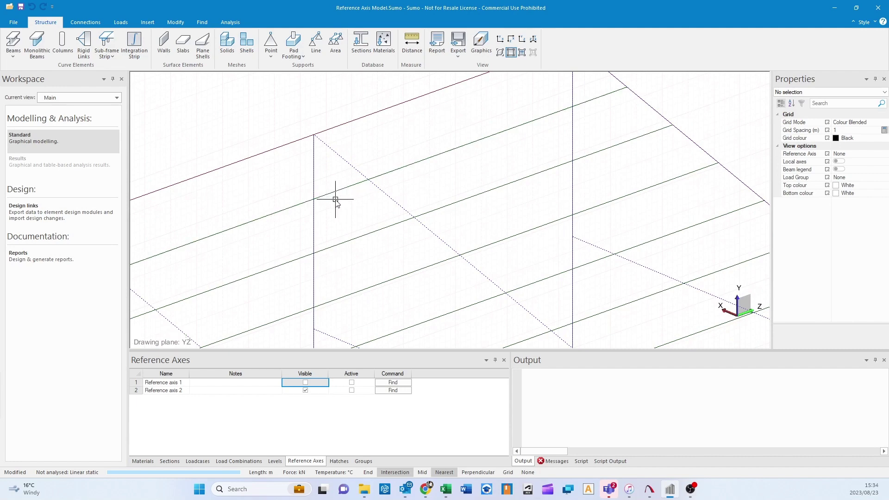
scroll(336, 200, down, 3)
middle_drag(451, 316, 384, 241)
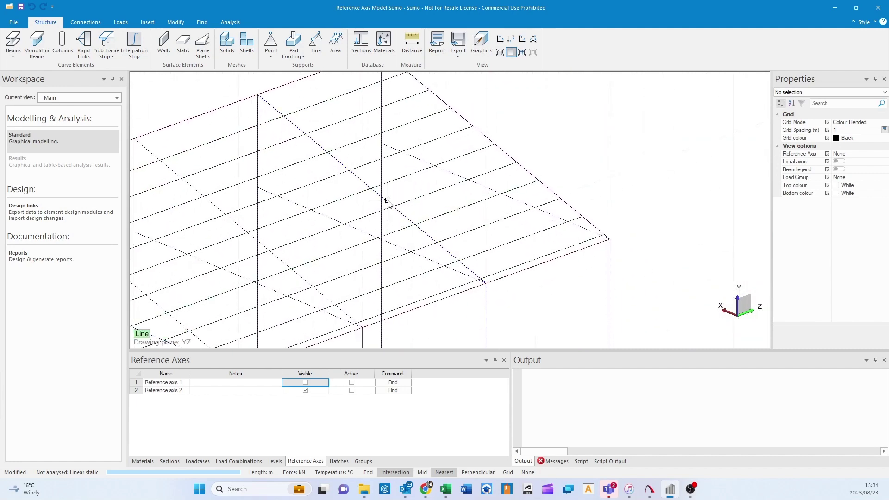
scroll(304, 210, down, 1)
middle_drag(304, 210, 483, 183)
scroll(413, 207, down, 4)
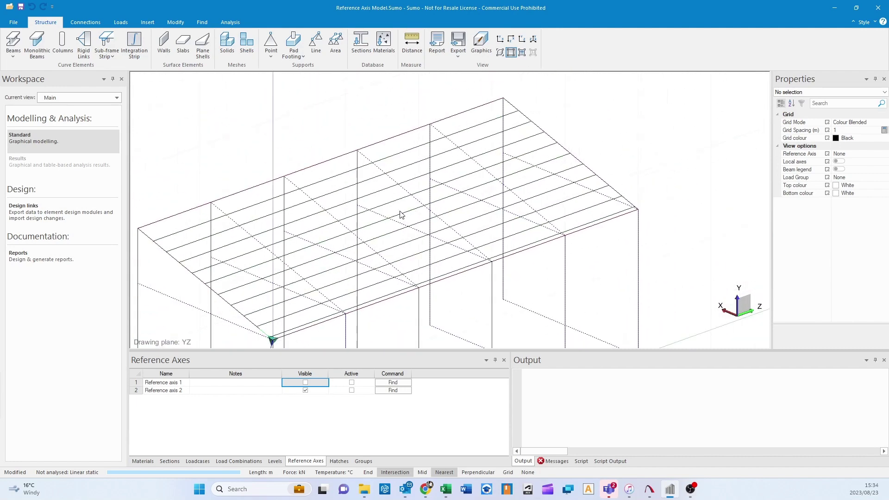
scroll(205, 240, up, 2)
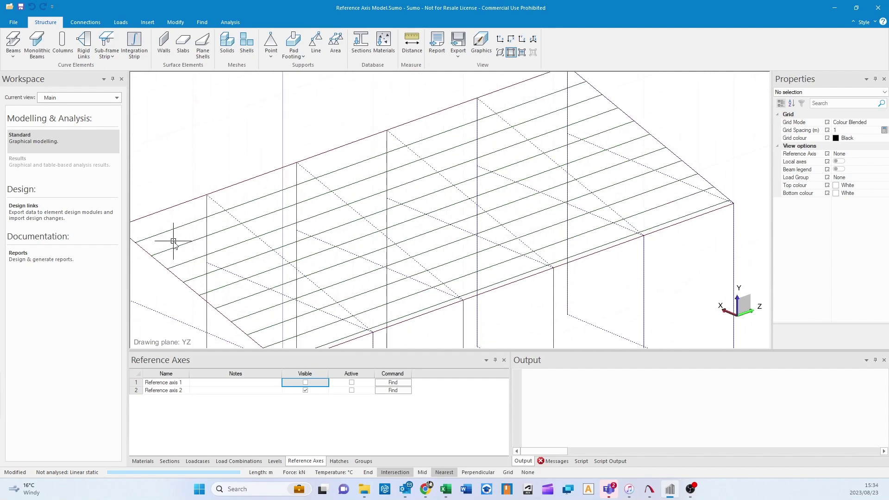
Step: Try to trim the uppermost purlin at its crossing with a dotted rafter line, removing the part towards the far gable
click(231, 217)
key(Escape)
scroll(369, 197, up, 5)
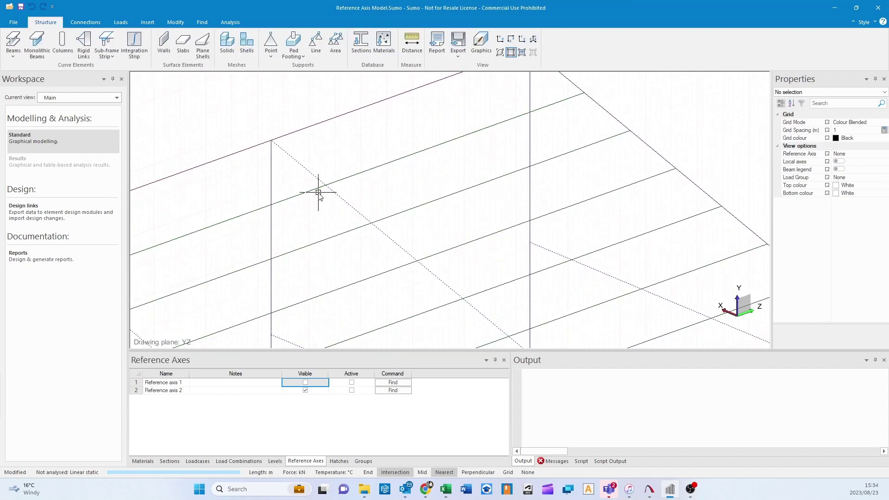
click(175, 22)
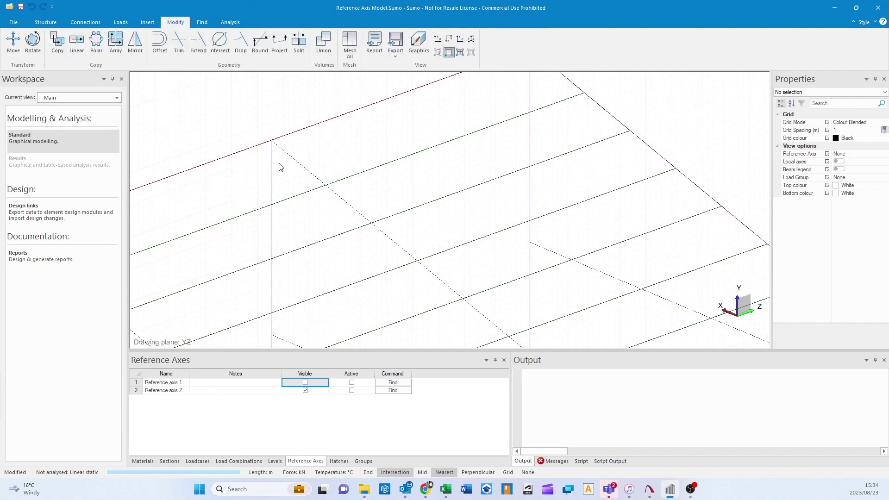
click(183, 36)
drag(373, 182, 306, 198)
key(Return)
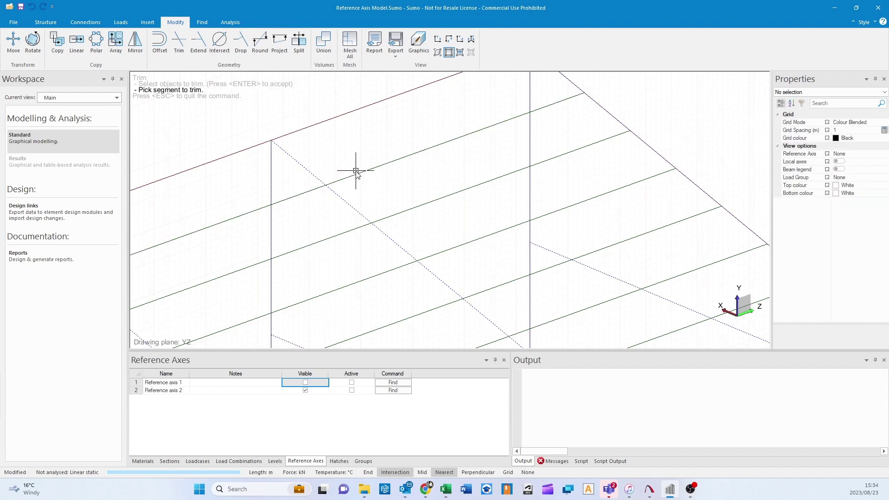
scroll(315, 230, down, 2)
scroll(315, 230, down, 2)
middle_drag(315, 231, 369, 197)
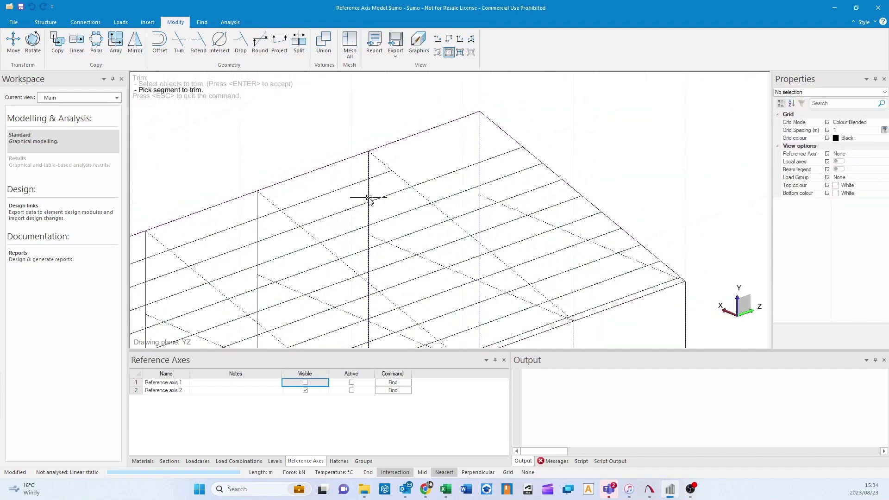
key(Escape)
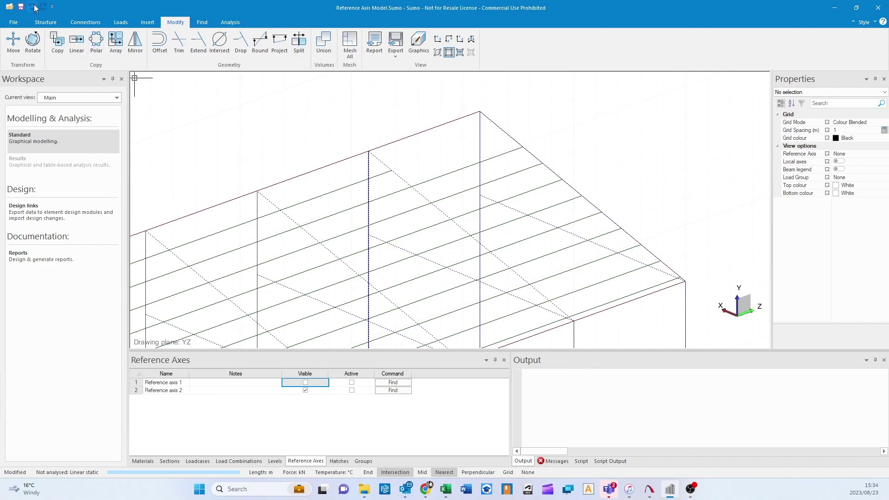
Step: Review the whole shed frame and its roof purlins from several angles, including close to the gable end
mouse_move(452, 234)
middle_down()
mouse_move(420, 291)
mouse_move(401, 252)
mouse_move(437, 259)
mouse_move(432, 244)
mouse_move(413, 230)
mouse_move(390, 263)
mouse_move(341, 222)
mouse_move(335, 323)
mouse_move(348, 252)
mouse_move(294, 245)
mouse_move(347, 249)
mouse_move(333, 293)
mouse_move(312, 284)
mouse_move(298, 258)
mouse_move(296, 181)
middle_up()
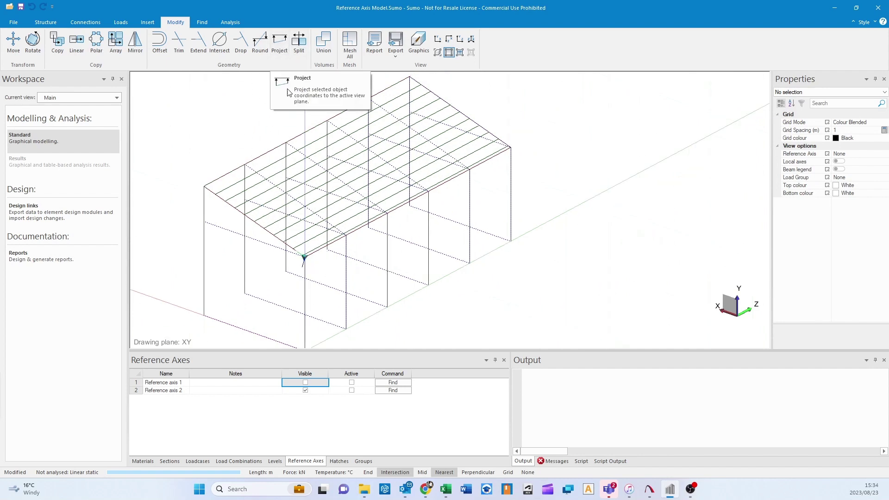
middle_drag(363, 194, 341, 226)
scroll(342, 282, up, 2)
middle_drag(308, 288, 320, 285)
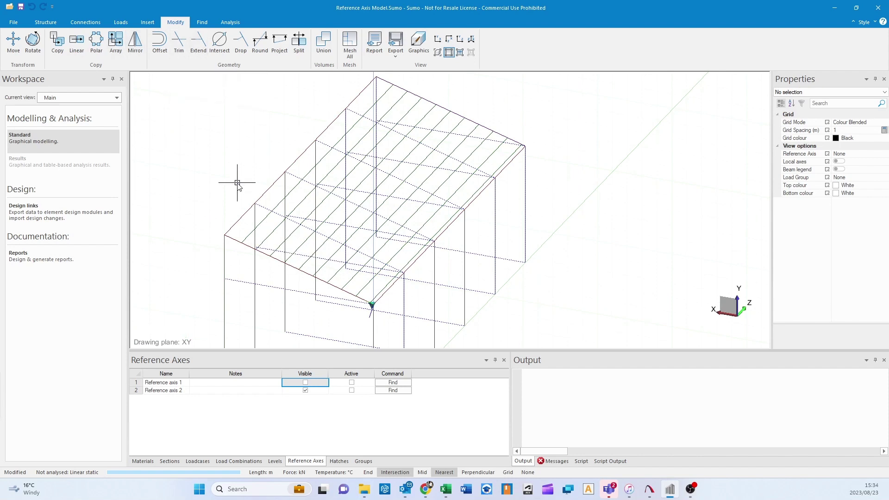
shift+middle_drag(269, 199, 284, 201)
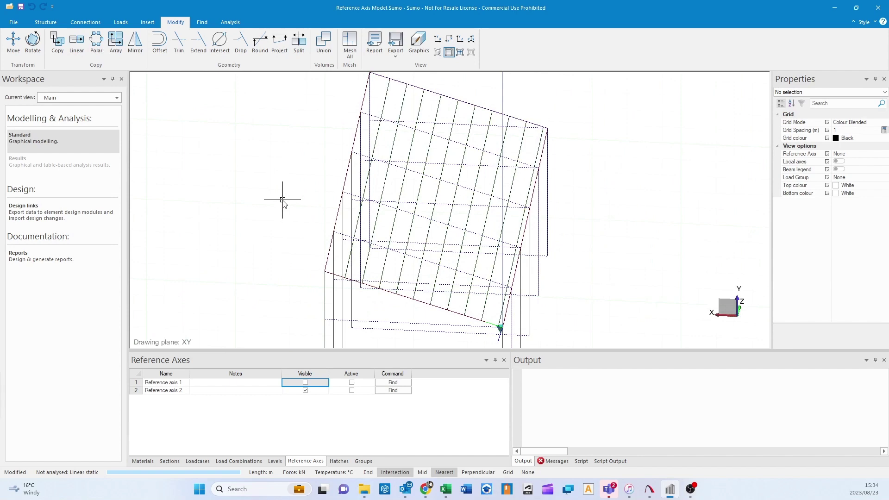
scroll(504, 330, down, 1)
middle_drag(522, 340, 401, 327)
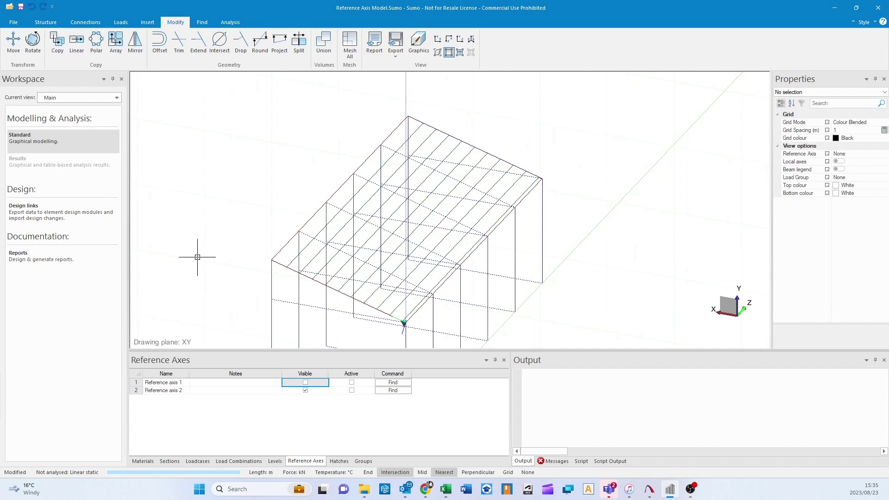
middle_drag(224, 182, 241, 230)
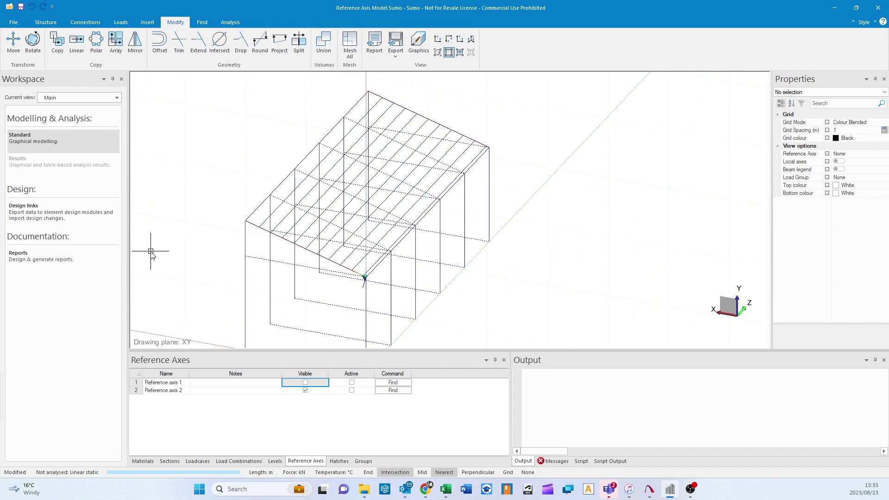